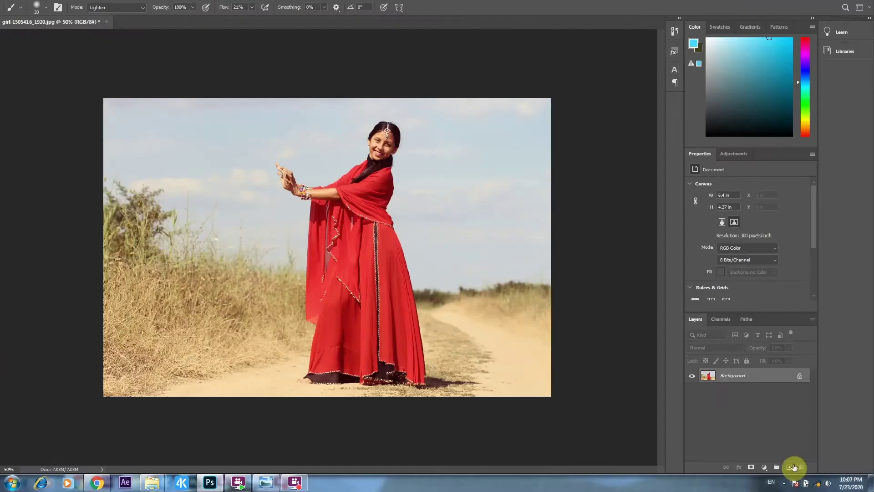
Add a new layer and start a curved Pen path above the woman's head, looping past her face and across her neck
click(760, 443)
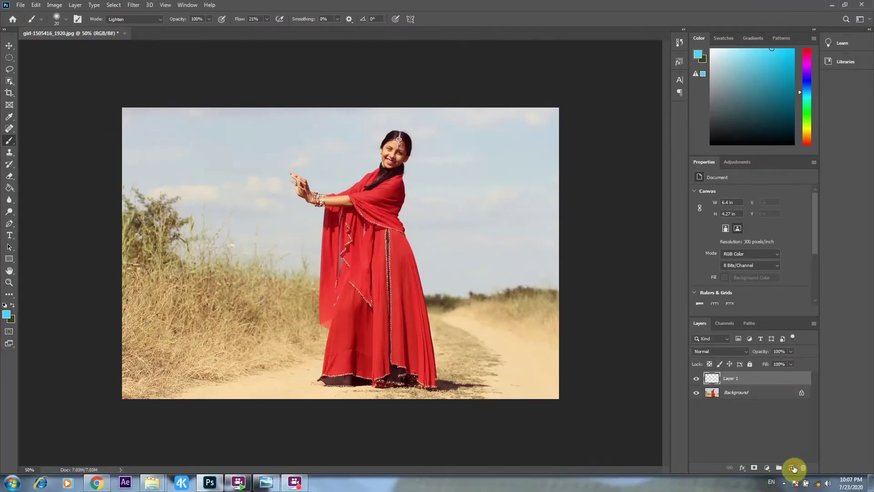
click(10, 223)
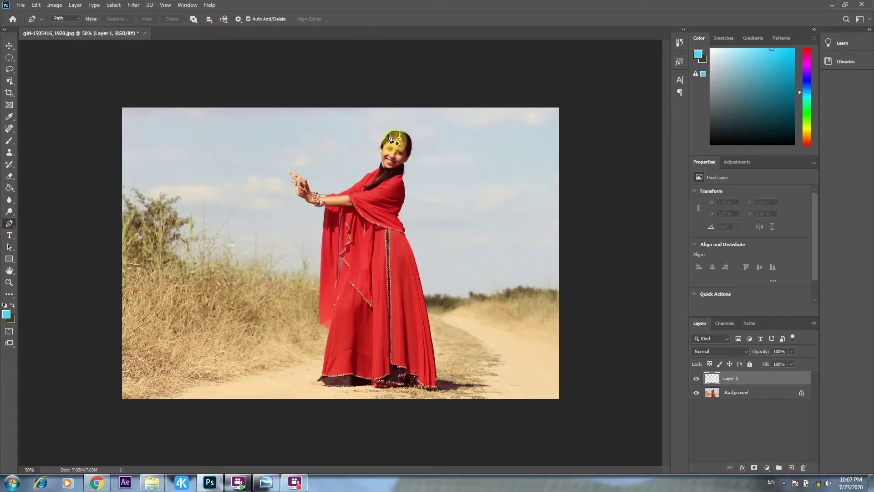
key(ctrl+plus)
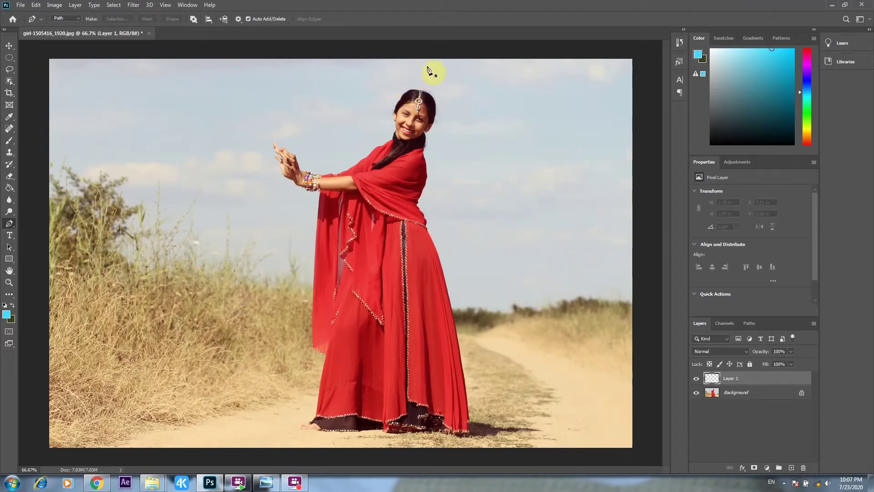
drag(430, 68, 368, 115)
drag(389, 146, 407, 147)
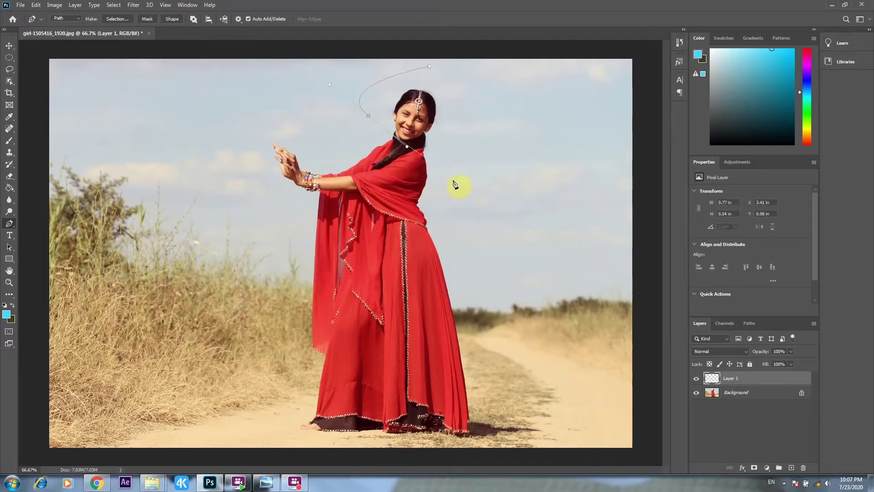
Extend the path from the neck with a curve that swings outward beside her back, just above the waist
drag(452, 188, 449, 213)
key(ctrl+z)
drag(452, 194, 434, 226)
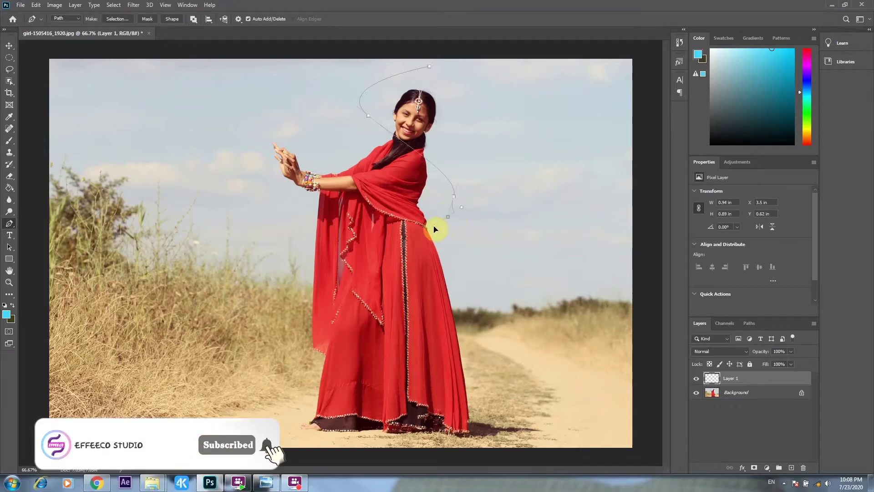
key(ctrl+z)
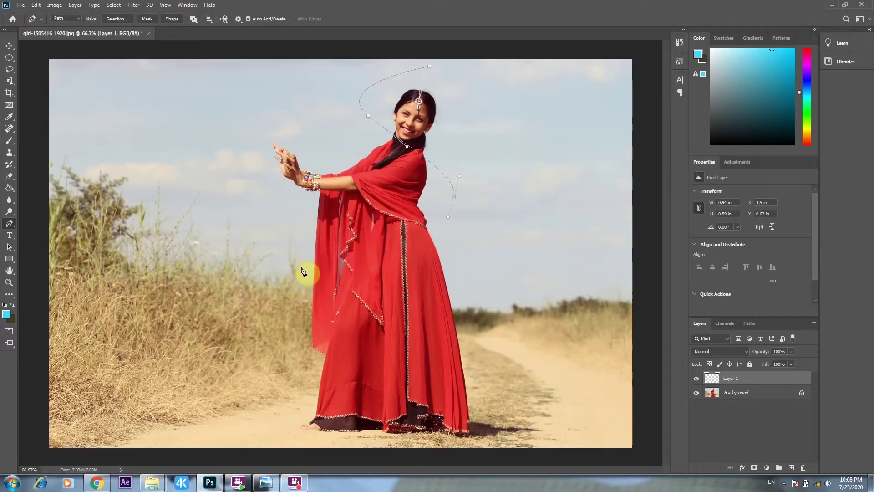
Continue the path in alternating curves around both sides of the dress, ending on the ground beside the hem to complete the spiral
drag(299, 269, 329, 311)
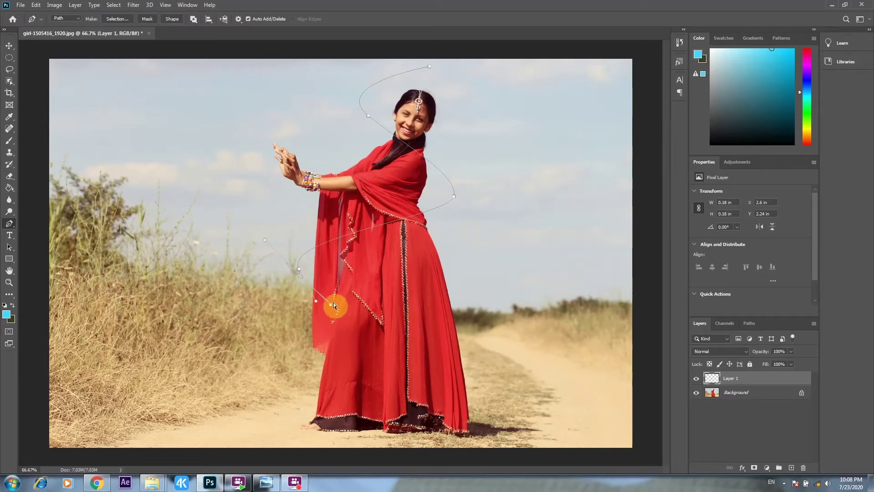
key(ctrl+z)
drag(468, 321, 473, 329)
key(ctrl+z)
drag(473, 325, 443, 351)
drag(300, 374, 317, 394)
drag(346, 394, 381, 400)
drag(522, 421, 542, 430)
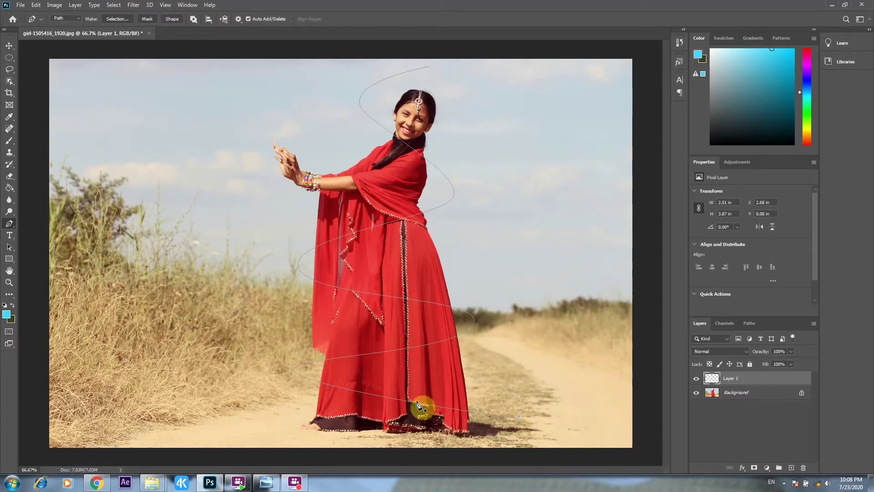
Set the foreground color to white (ffffff)
click(6, 315)
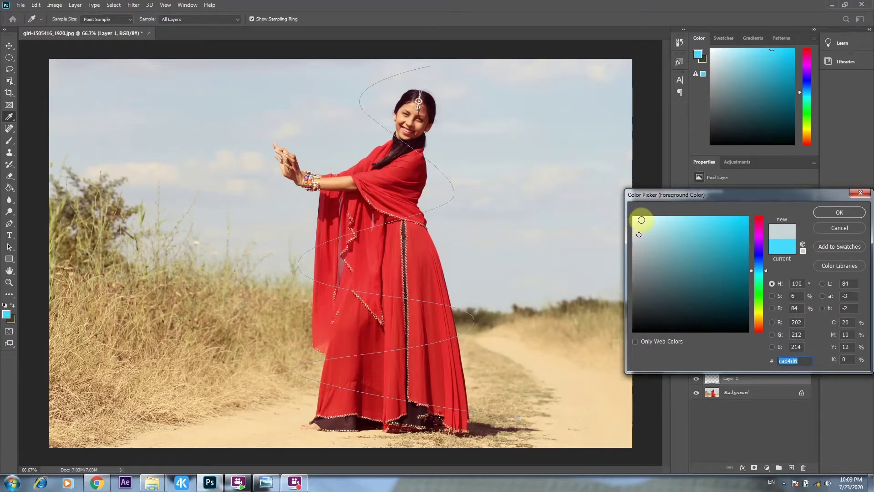
click(622, 196)
drag(652, 228, 627, 207)
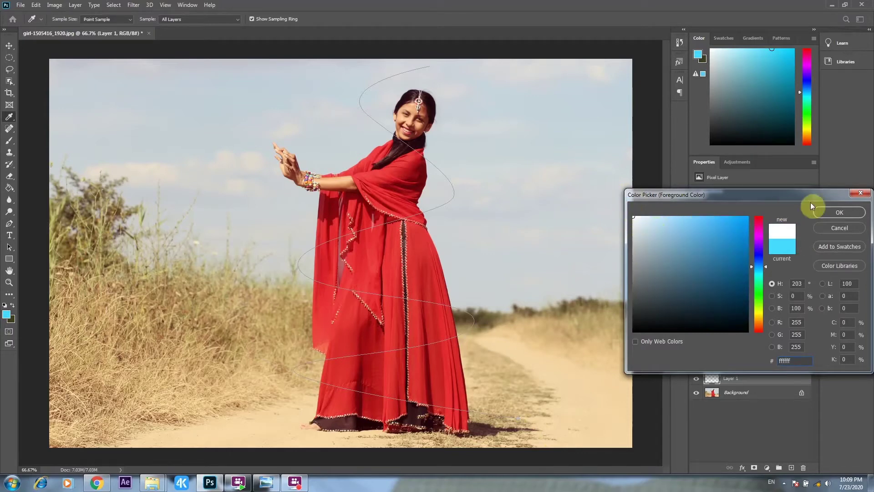
click(819, 212)
Try stroking the spiral path with the Brush and Simulate Pressure enabled, then undo the stroke
key(p)
right_click(413, 301)
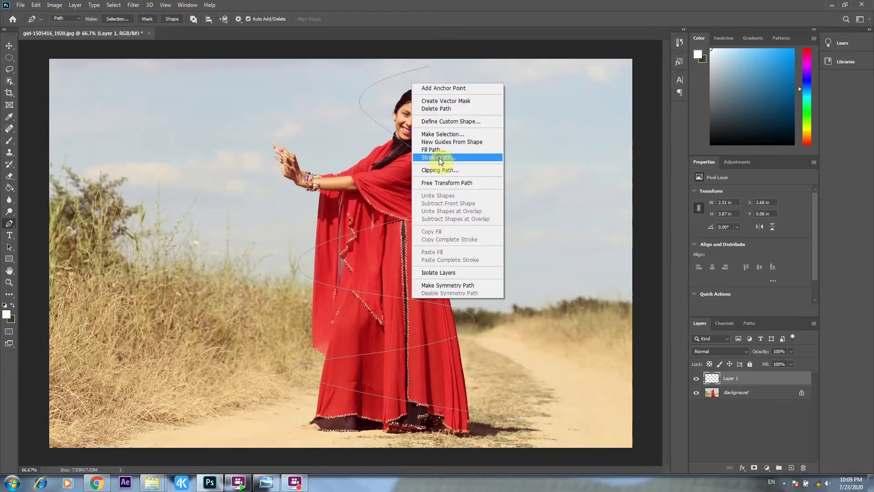
click(444, 158)
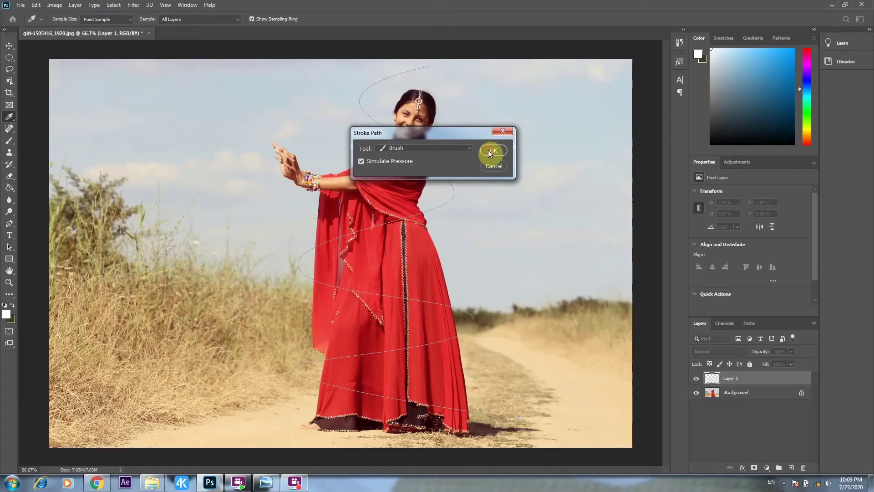
click(492, 150)
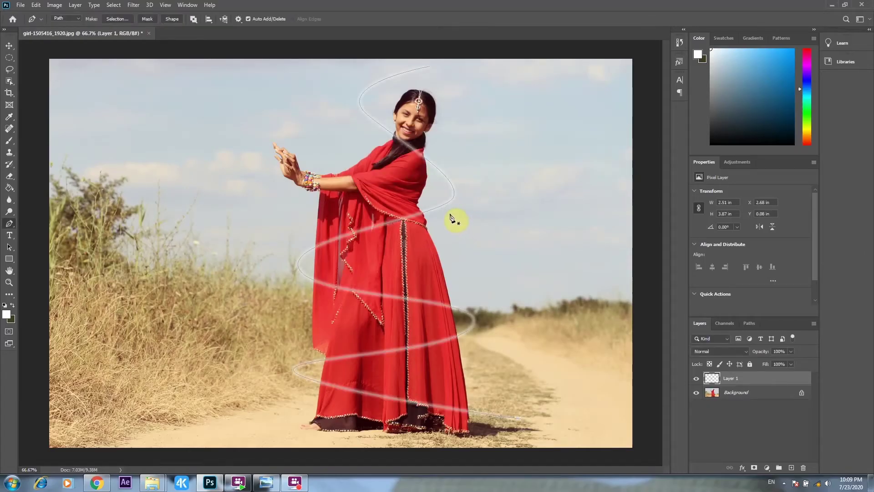
key(ctrl+z)
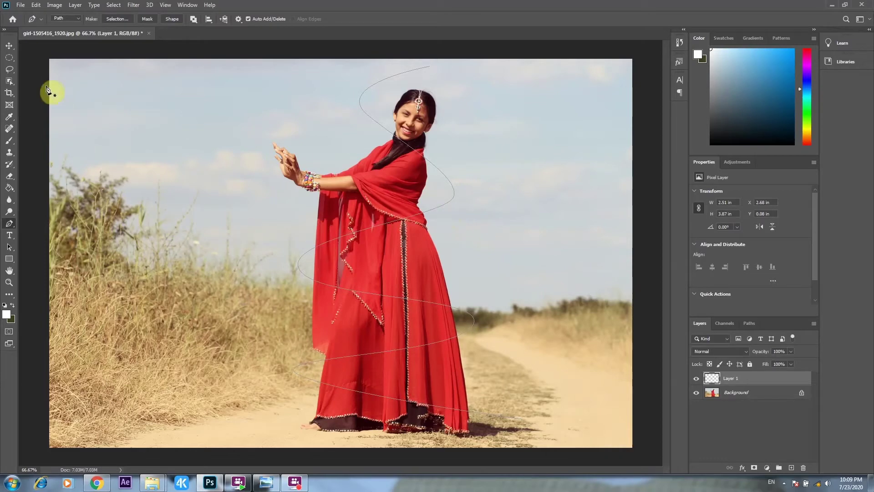
Set the Brush tool's flow to 64% and open its brush preset settings
click(10, 141)
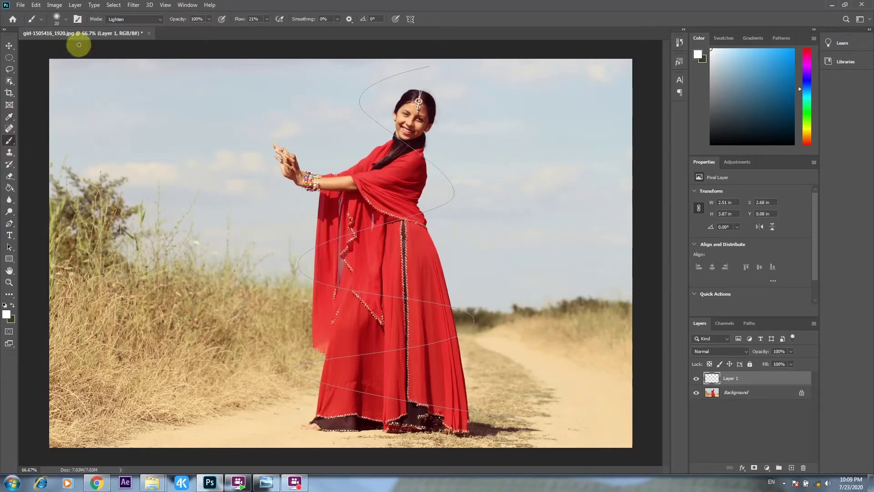
click(266, 19)
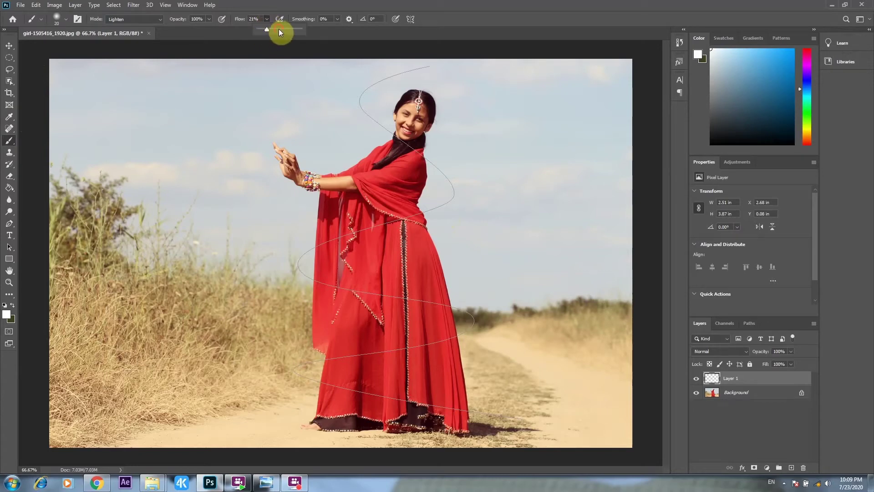
drag(283, 29, 285, 29)
right_click(441, 170)
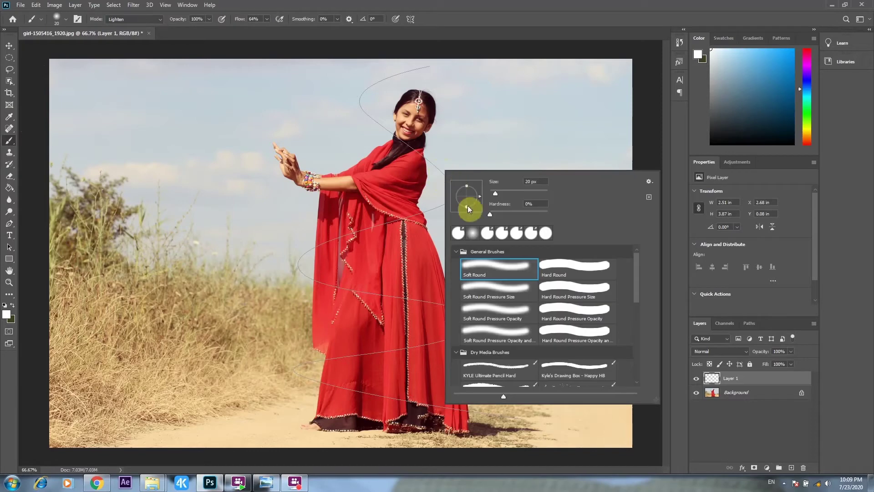
Stroke the spiral path on Layer 1 with the white brush
click(9, 224)
right_click(375, 230)
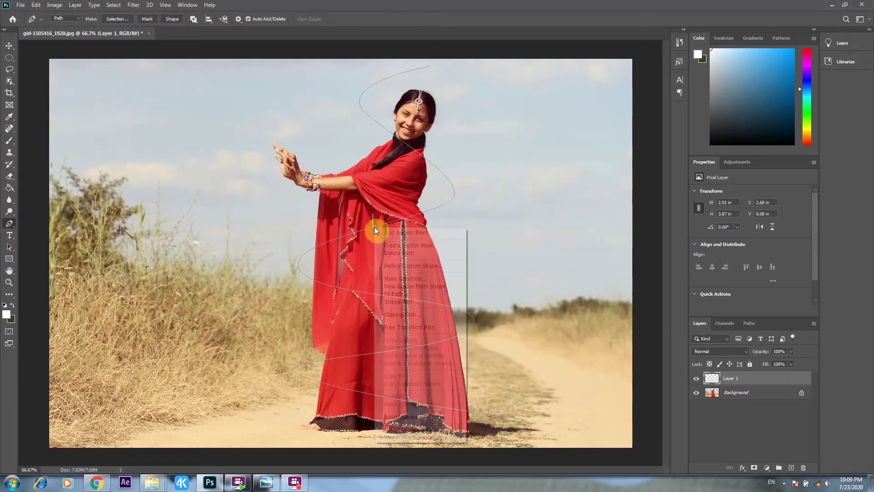
click(416, 302)
click(493, 150)
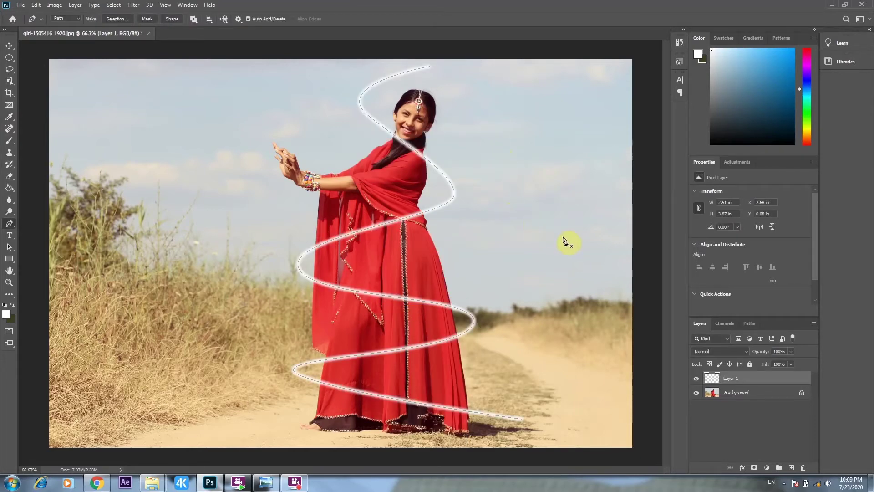
Create a new empty path to deselect the spiral work path, and return to the layer list
click(748, 323)
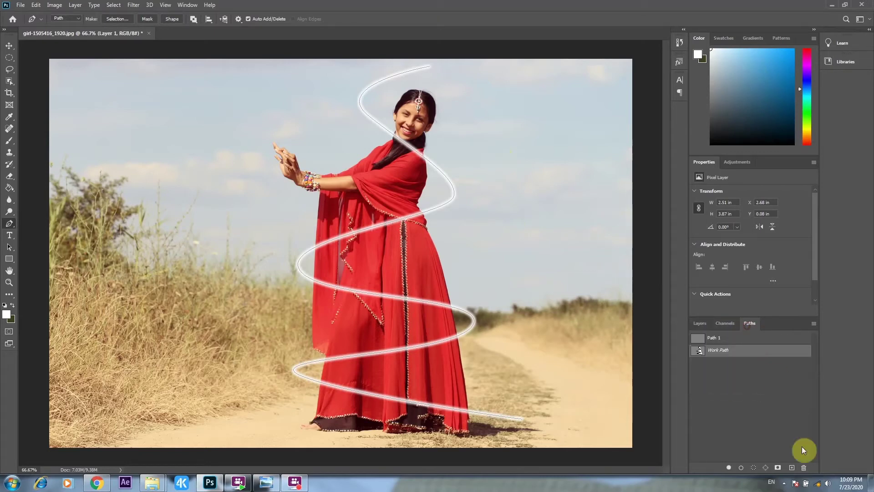
click(793, 468)
click(792, 468)
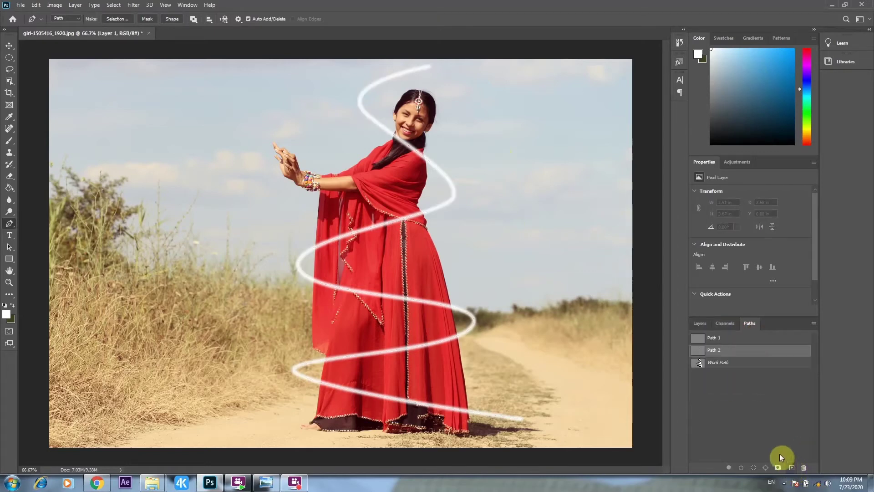
click(700, 324)
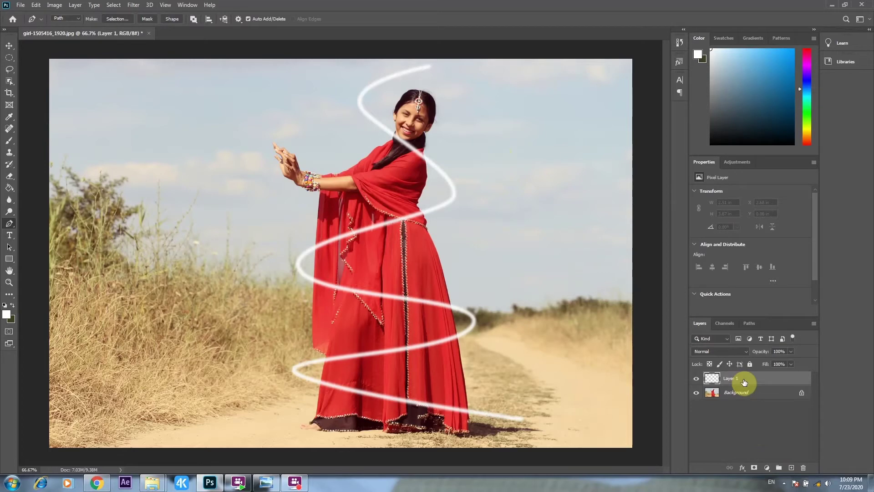
Set the Eraser's flow to 100% and erase the spiral segments crossing the neck and shoulder, the middle of the dress and the lower dress
click(9, 178)
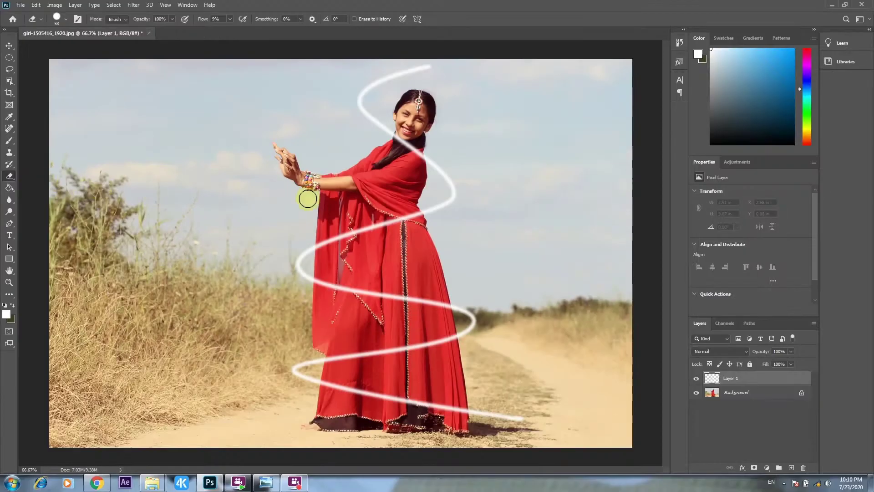
mouse_move(404, 150)
mouse_down()
mouse_move(400, 156)
mouse_move(400, 136)
mouse_move(403, 148)
mouse_up()
click(230, 19)
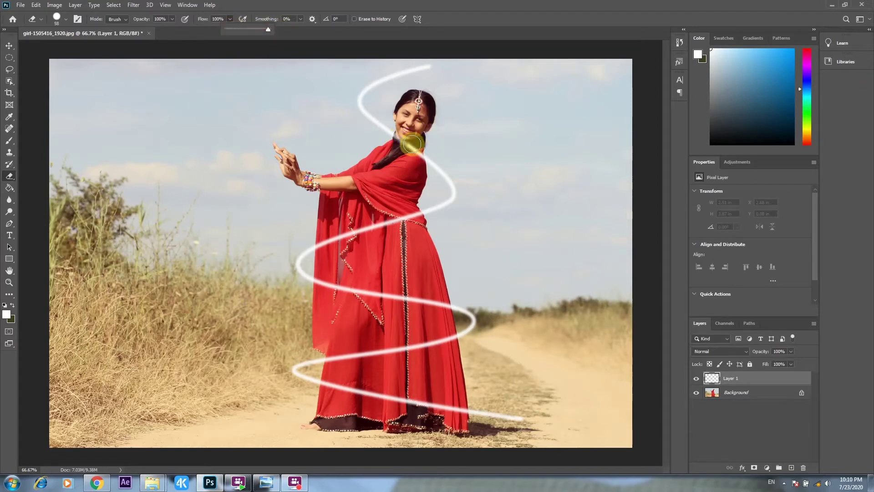
click(402, 142)
drag(403, 145, 413, 159)
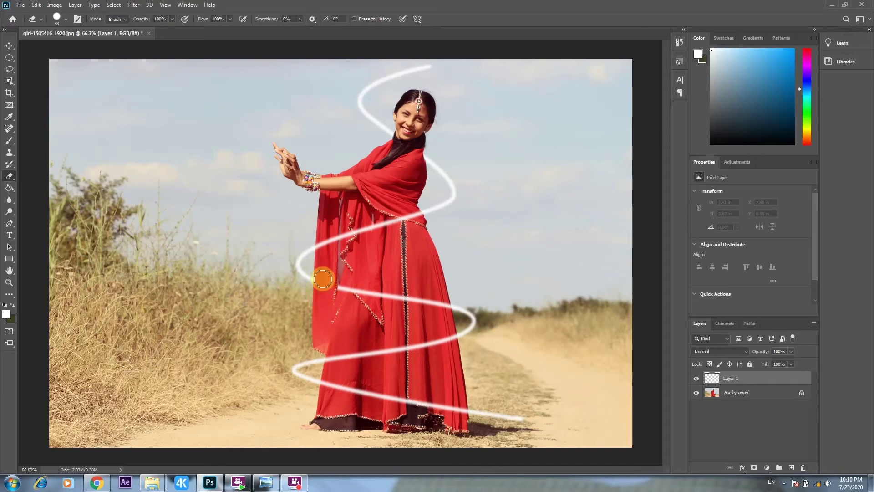
drag(323, 280, 442, 310)
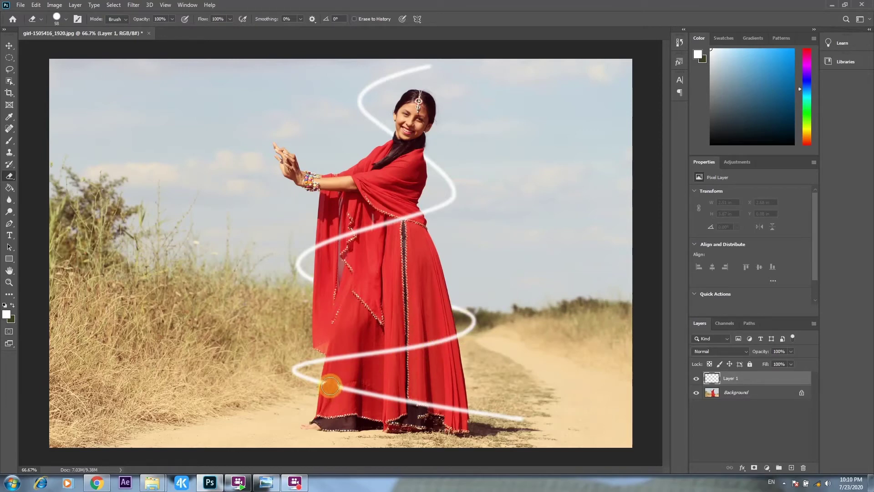
drag(329, 387, 460, 413)
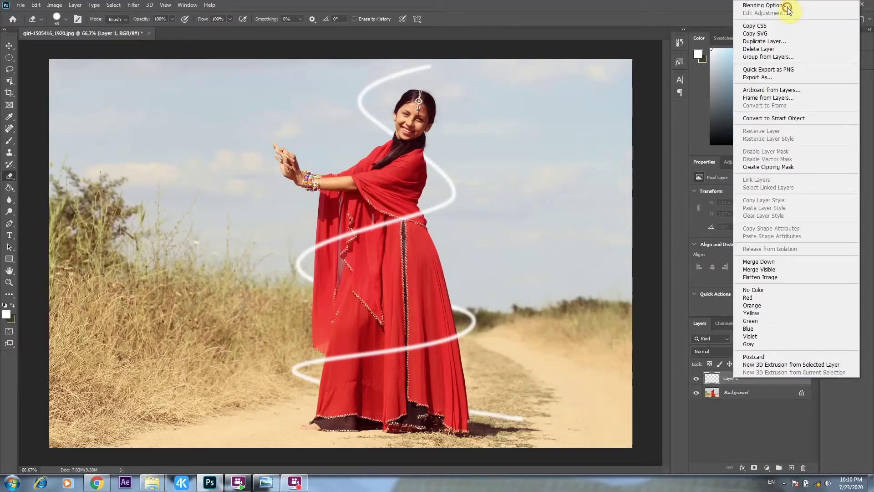
Apply an Outer Glow to the spiral layer with 54% opacity and a size of 2 px
click(746, 12)
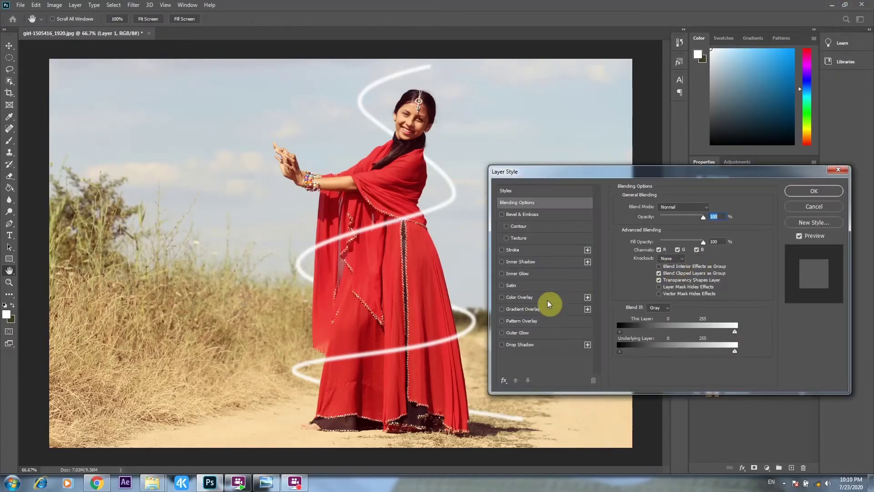
click(557, 334)
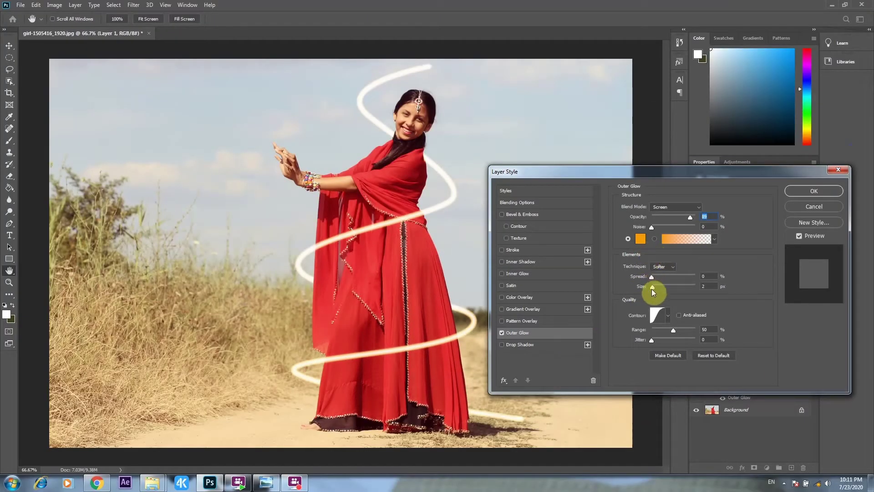
drag(652, 286, 650, 288)
drag(688, 218, 675, 218)
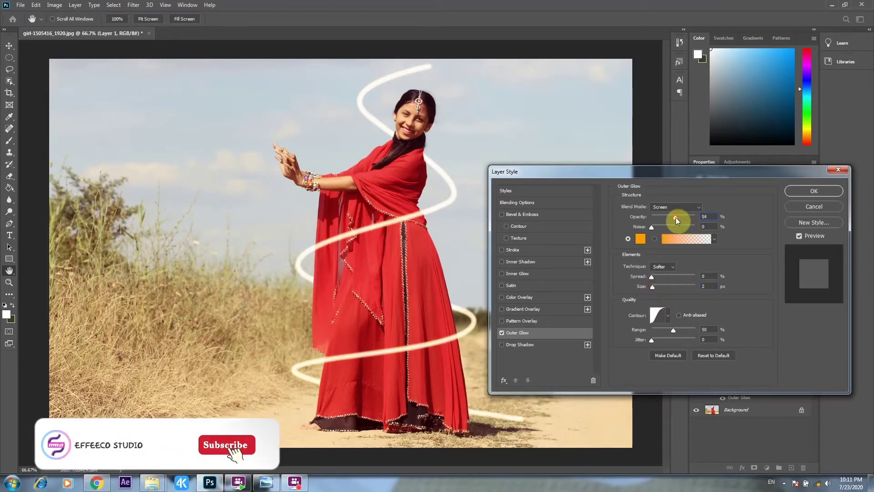
drag(653, 286, 651, 286)
click(653, 285)
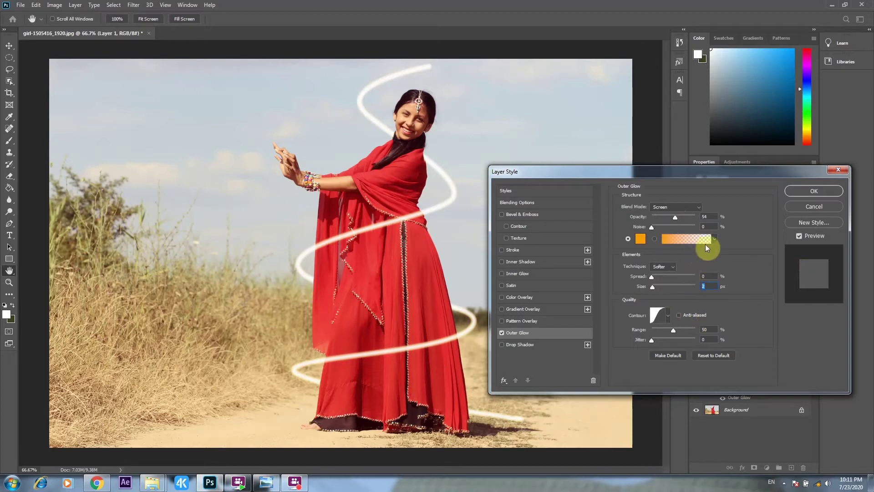
Try several contour presets for the outer glow and choose the straight diagonal one
click(670, 314)
click(645, 336)
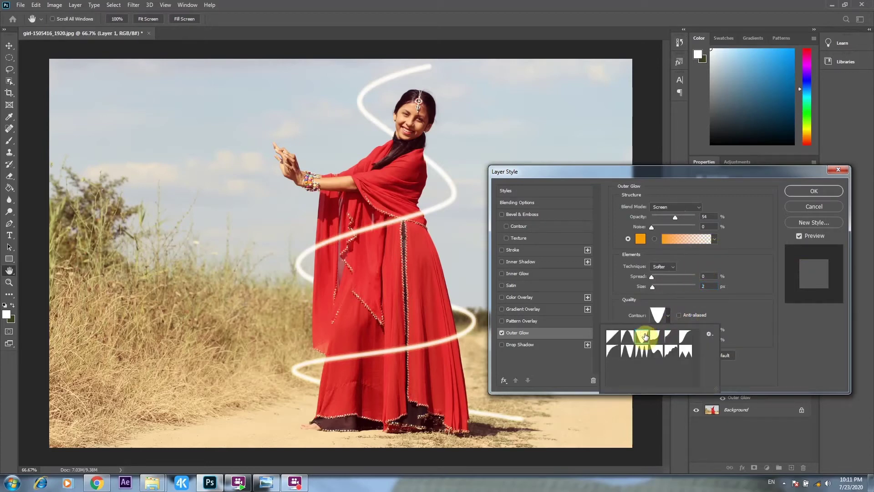
click(685, 337)
click(671, 337)
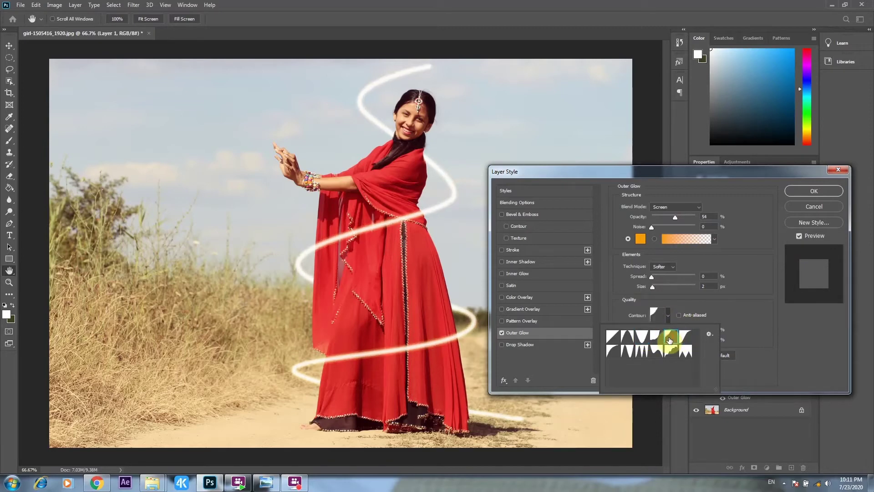
click(659, 339)
click(614, 337)
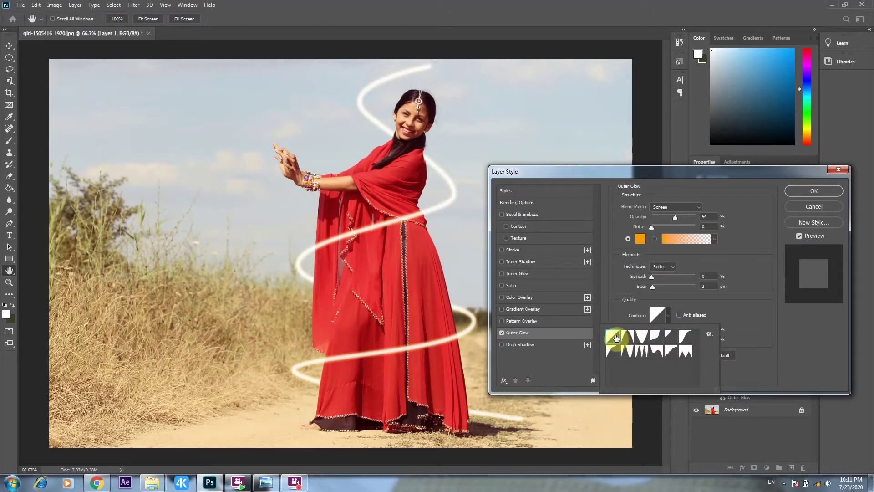
double_click(616, 337)
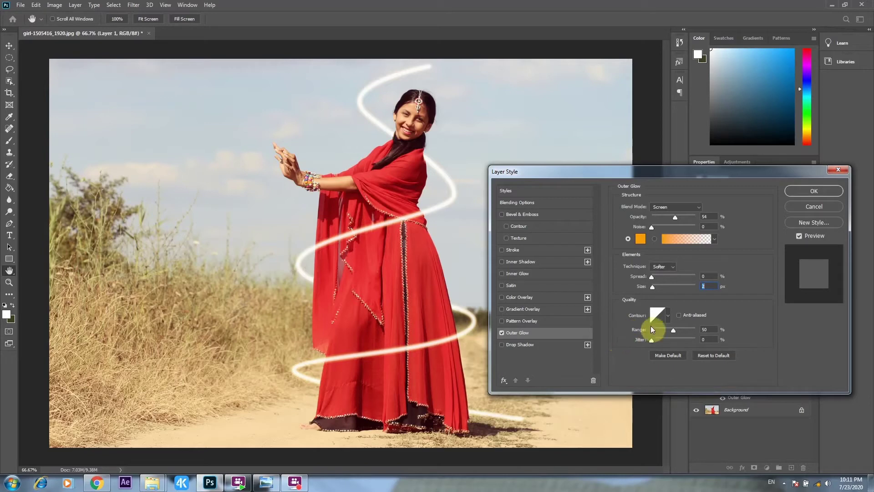
Choose the S-shaped contour preset for the outer glow and apply the layer style
click(667, 315)
double_click(687, 338)
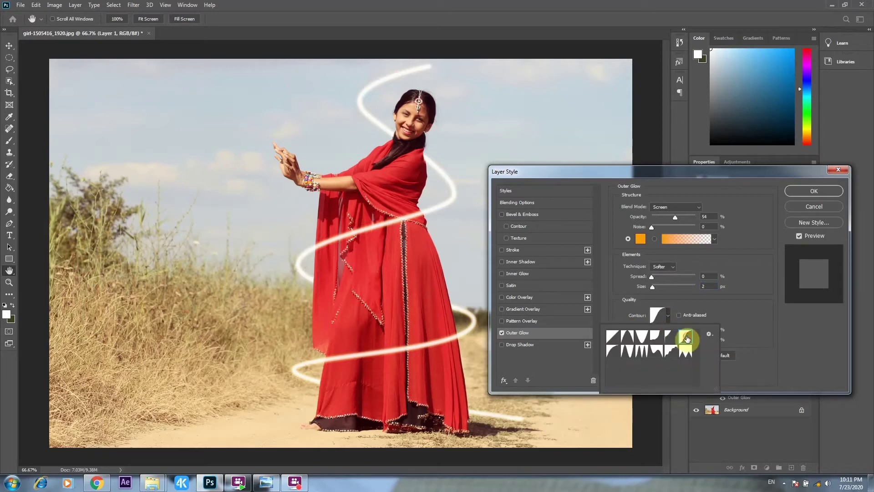
click(799, 191)
Try erasing the upper end of the spiral on Layer 1 with the Eraser's flow at 28%, and undo the stroke
key(e)
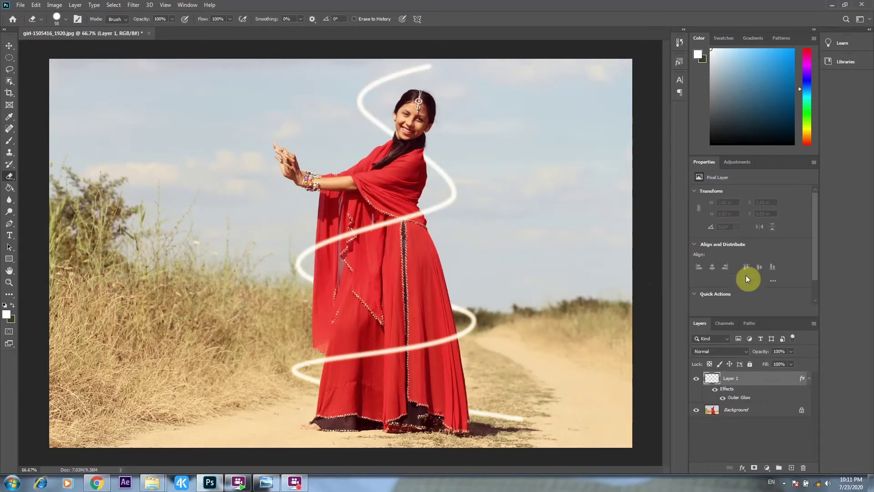
click(749, 410)
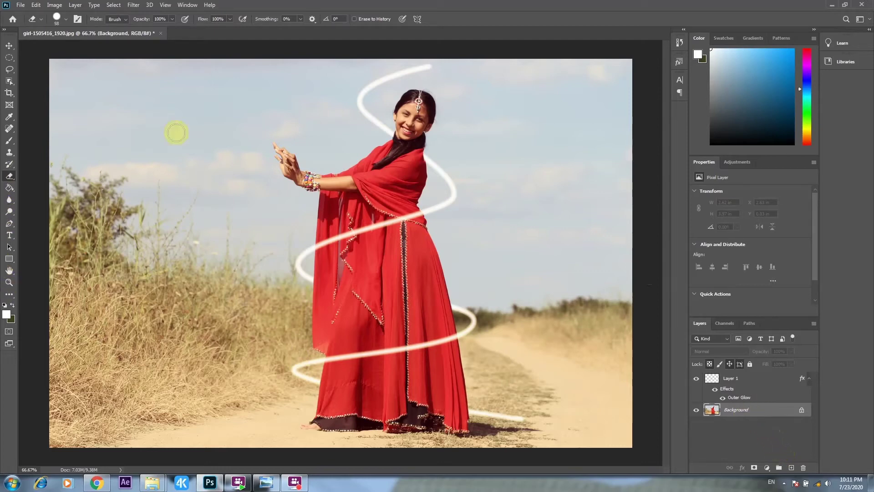
click(231, 19)
click(732, 382)
click(732, 381)
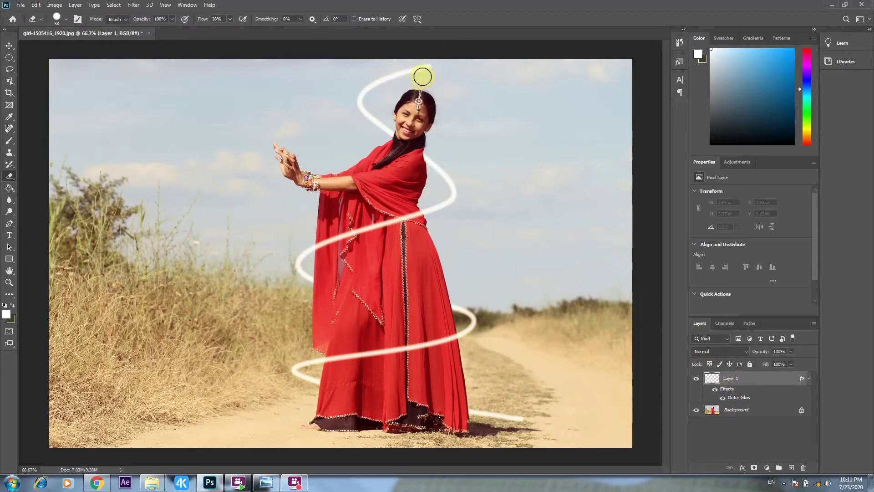
mouse_move(424, 75)
mouse_down()
mouse_move(435, 66)
mouse_move(428, 68)
mouse_up()
key(ctrl+z)
Set the Eraser's flow to 8% and gradually fade the upper and lower ends of the spiral
click(222, 30)
click(409, 70)
drag(408, 64, 464, 63)
drag(523, 418, 549, 424)
mouse_move(526, 417)
mouse_down()
mouse_move(561, 440)
mouse_move(556, 426)
mouse_up()
drag(510, 400, 551, 427)
mouse_move(511, 406)
mouse_down()
mouse_move(539, 423)
mouse_move(530, 436)
mouse_move(494, 394)
mouse_move(552, 427)
mouse_up()
drag(418, 71, 434, 67)
Create a new empty layer above the spiral layer and choose a bright blue foreground color for the Brush
click(746, 411)
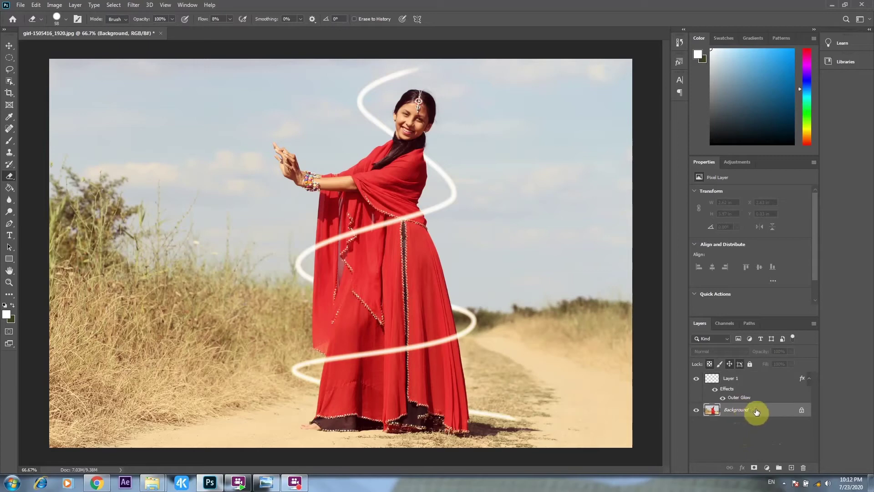
click(740, 378)
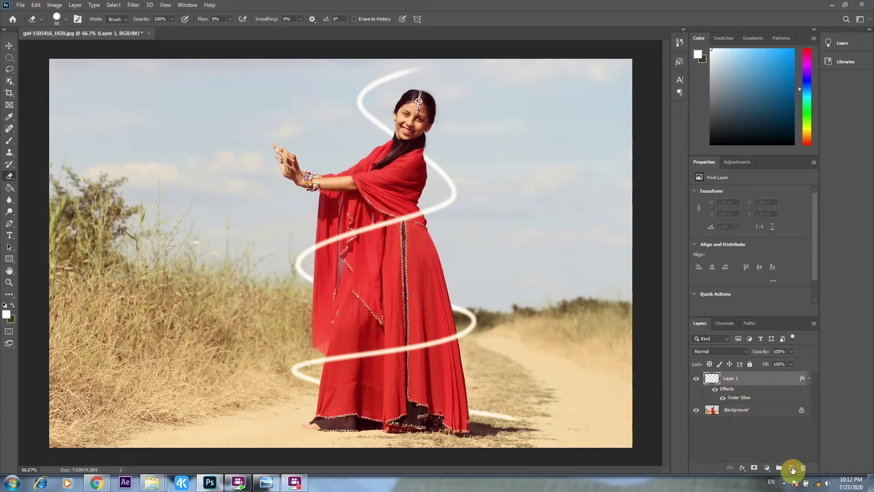
click(792, 468)
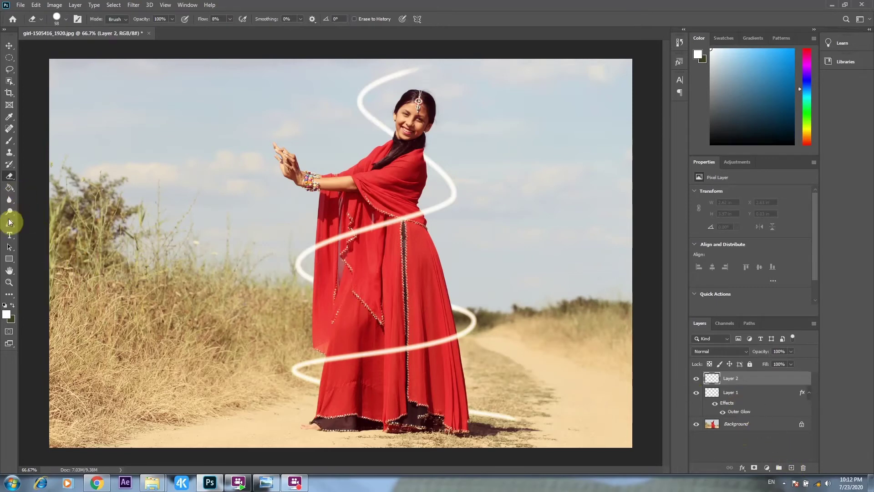
click(9, 141)
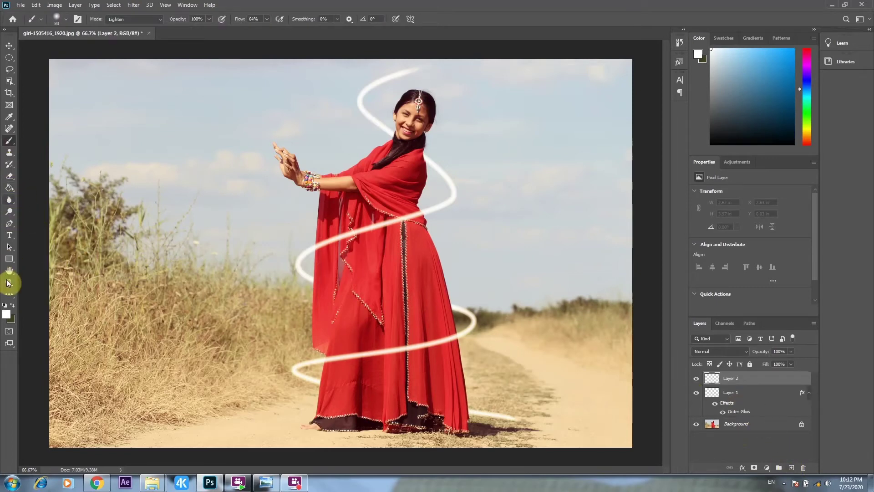
click(8, 314)
click(732, 225)
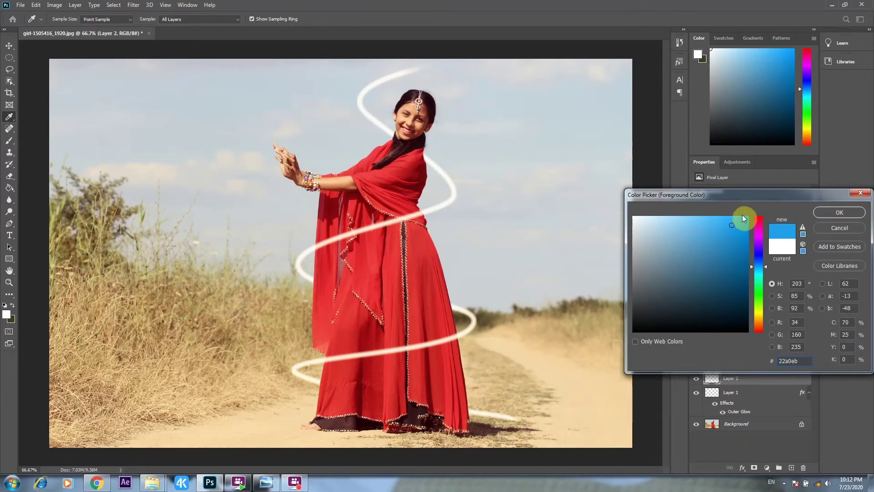
click(839, 211)
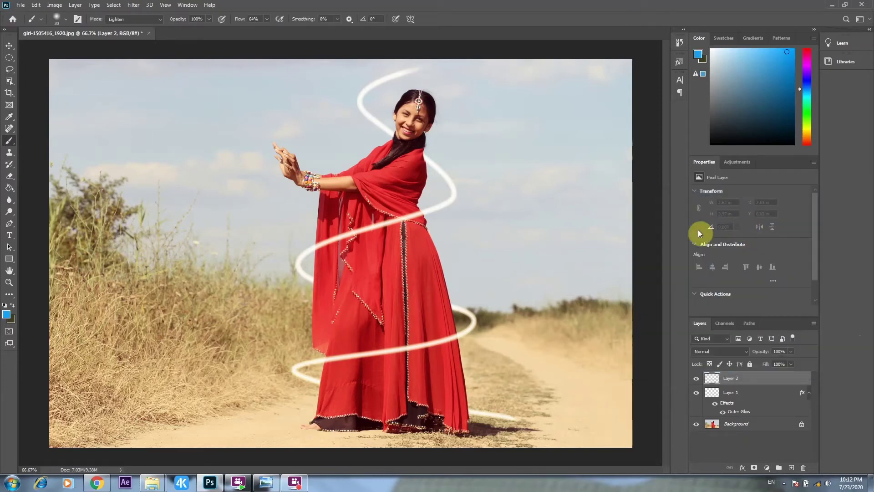
Try painting blue around the woman's head with a 202 px soft round brush, and undo the strokes
right_click(133, 122)
drag(188, 144, 230, 142)
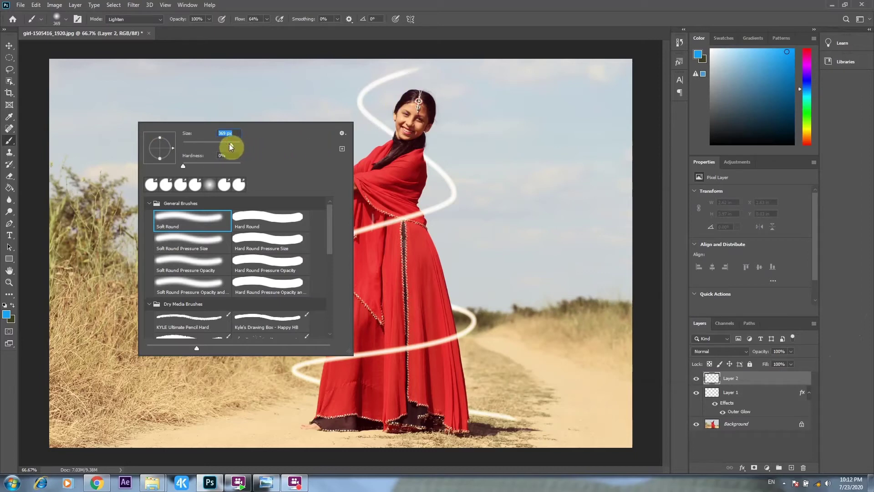
drag(231, 143, 226, 144)
drag(377, 84, 451, 83)
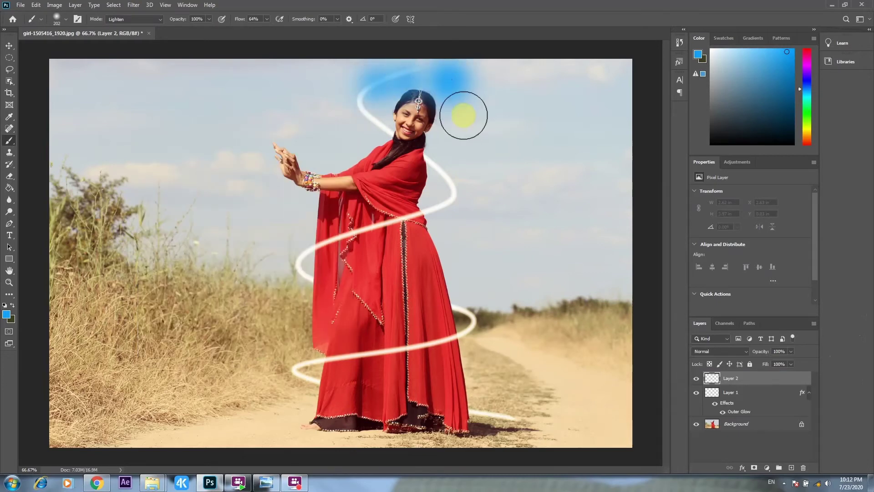
key(ctrl+z)
key(ctrl+z)
Set the soft round brush to 800 px and paint blue over the whole sky, undoing the extra dab on the woman's face
right_click(322, 97)
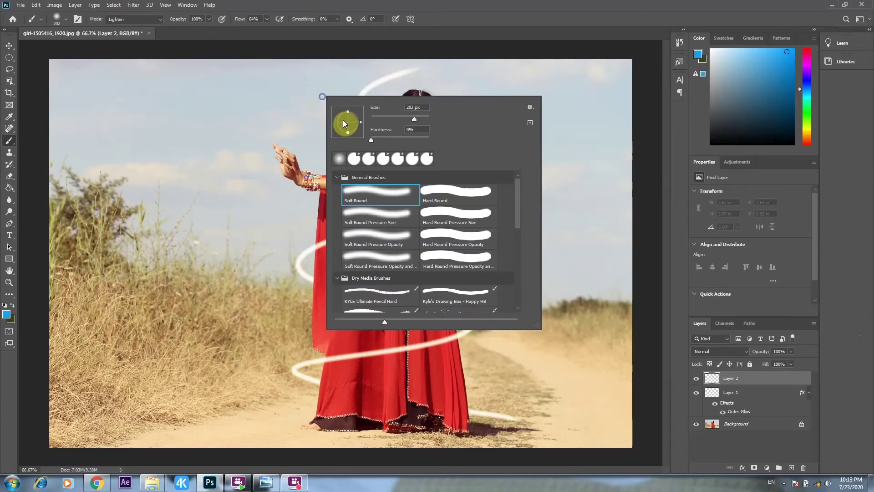
mouse_move(418, 120)
mouse_down()
mouse_move(474, 78)
mouse_move(499, 91)
mouse_move(491, 98)
mouse_up()
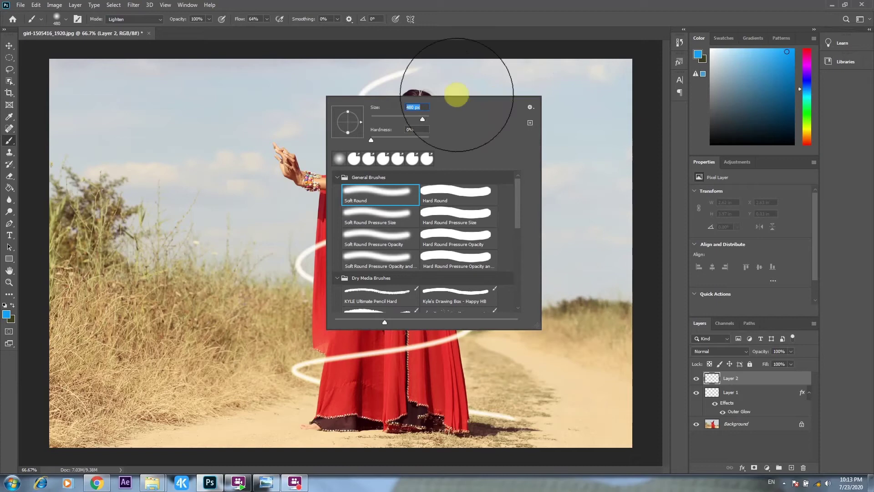
click(424, 119)
text(800)
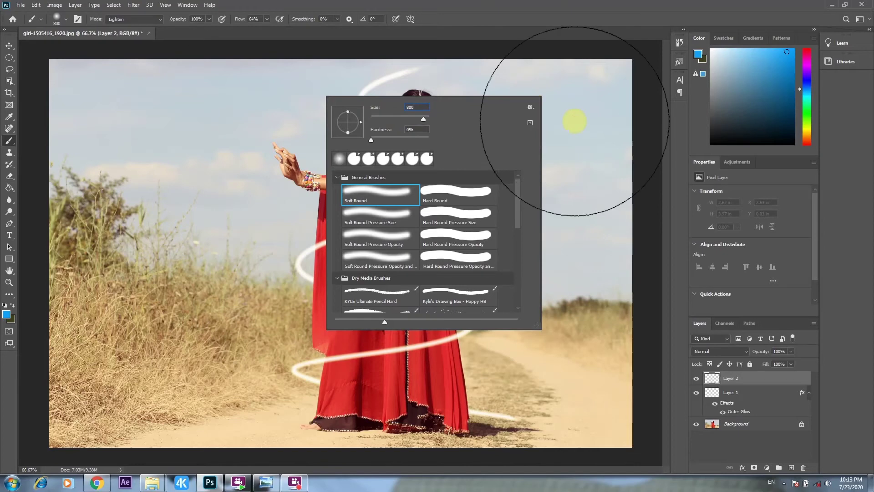
click(573, 122)
mouse_move(433, 120)
mouse_down()
mouse_move(347, 128)
mouse_move(299, 113)
mouse_move(207, 119)
mouse_move(111, 109)
mouse_up()
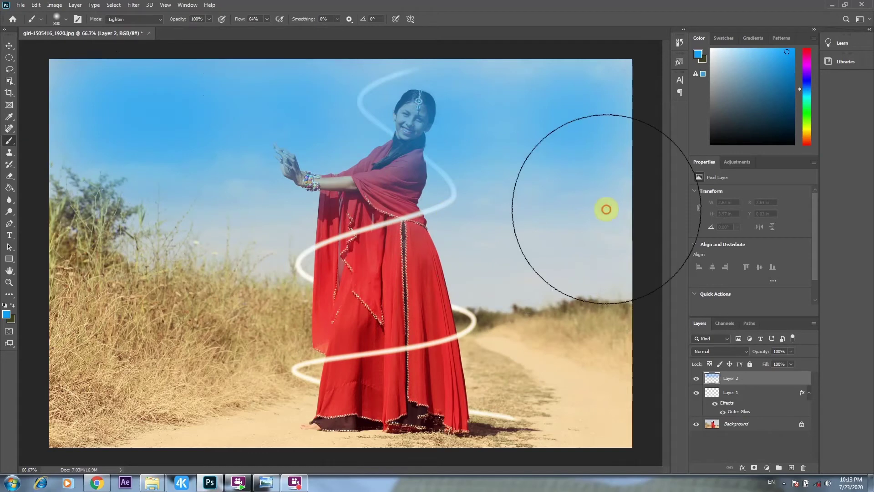
click(606, 207)
mouse_move(508, 226)
mouse_down()
mouse_move(634, 258)
mouse_move(130, 175)
mouse_move(230, 216)
mouse_up()
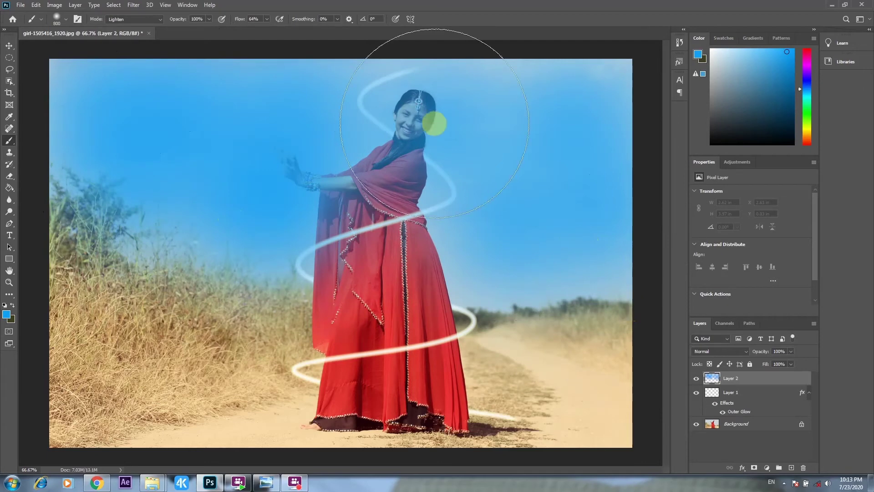
click(405, 124)
key(ctrl+z)
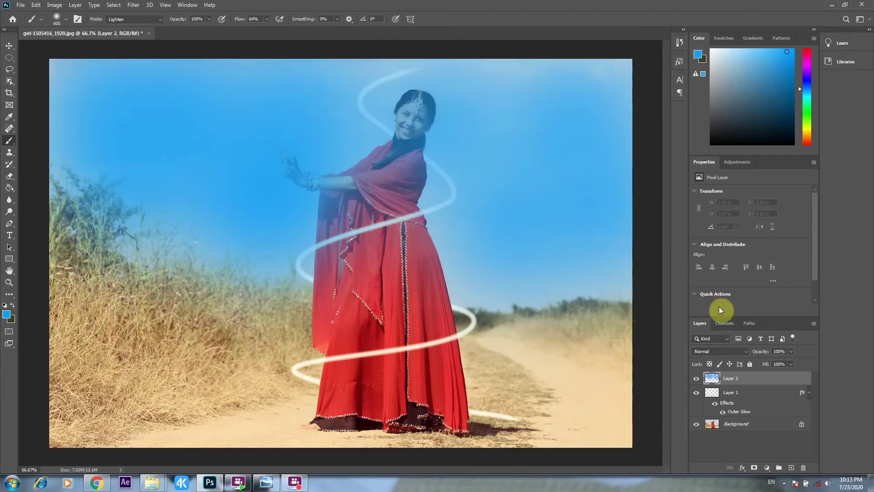
Set the blend mode of the blue painted layer to Color Dodge
click(747, 352)
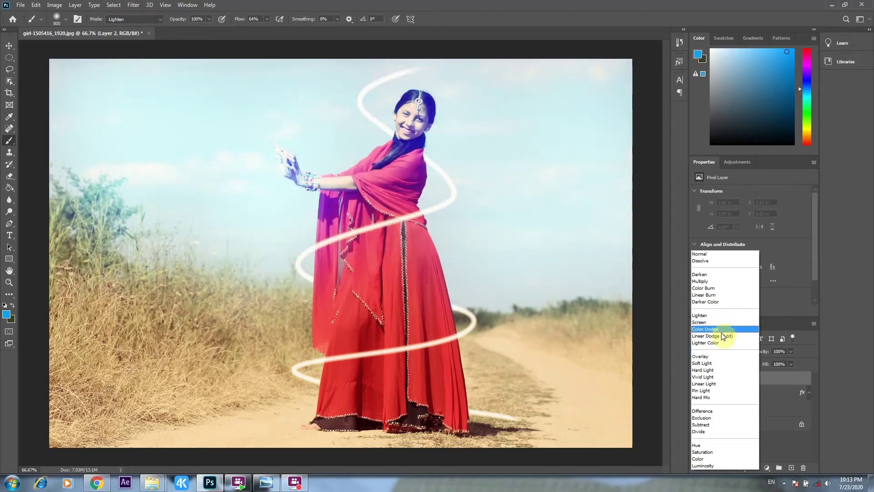
click(721, 329)
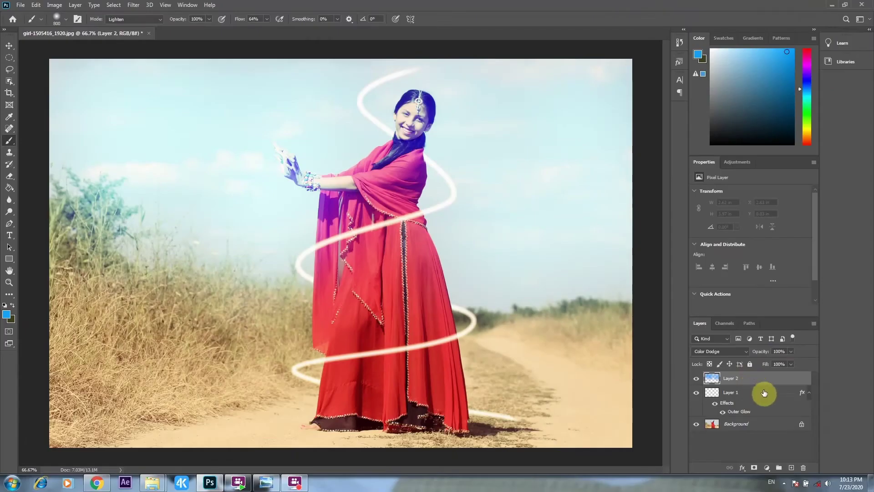
Try shifting the hue of the Yellows with a Hue/Saturation adjustment layer above the Background, and delete that layer
click(759, 422)
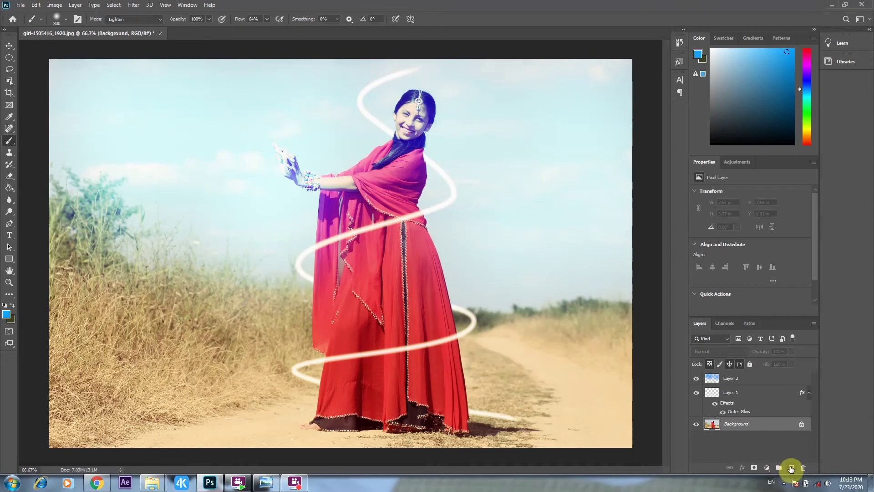
click(769, 468)
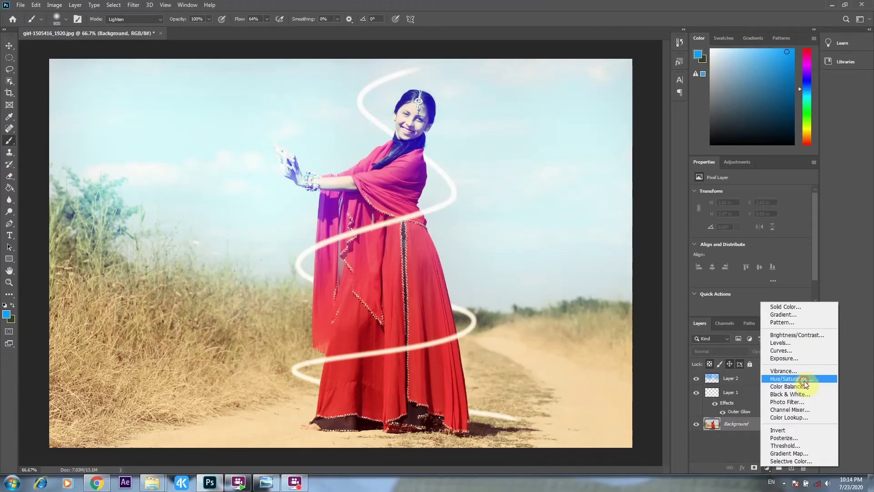
click(804, 379)
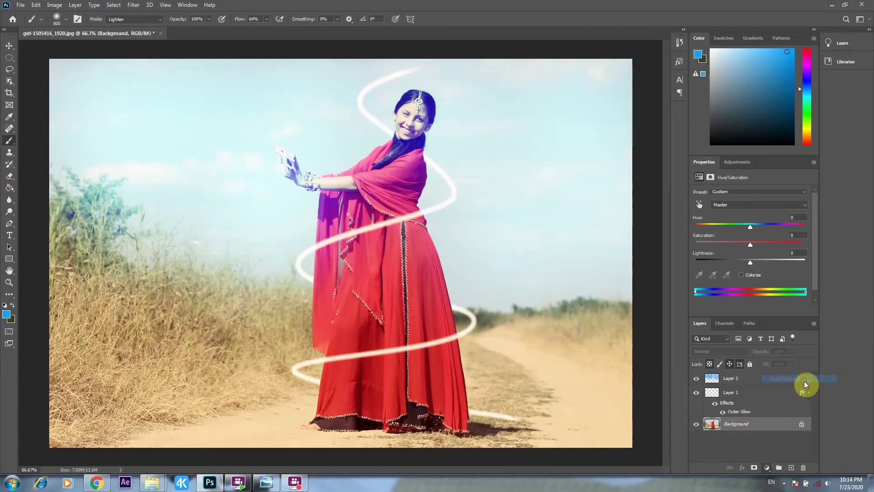
click(725, 206)
click(724, 224)
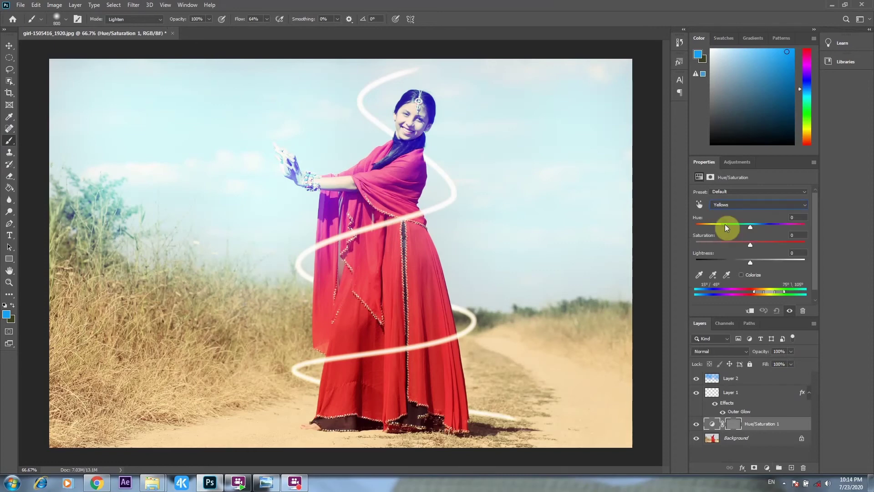
drag(749, 226, 726, 227)
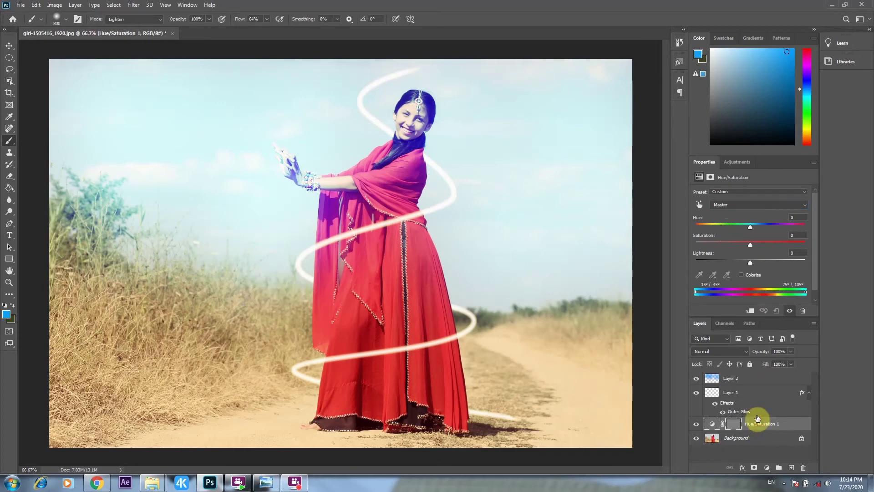
key(Delete)
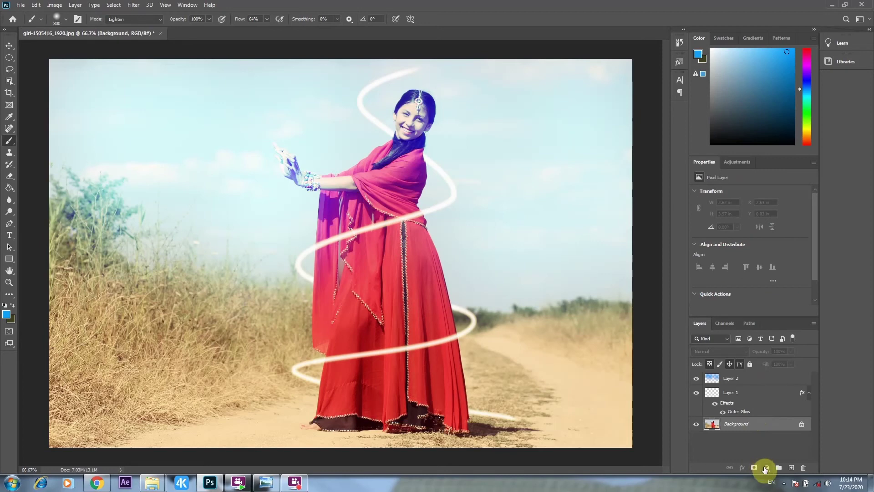
click(767, 468)
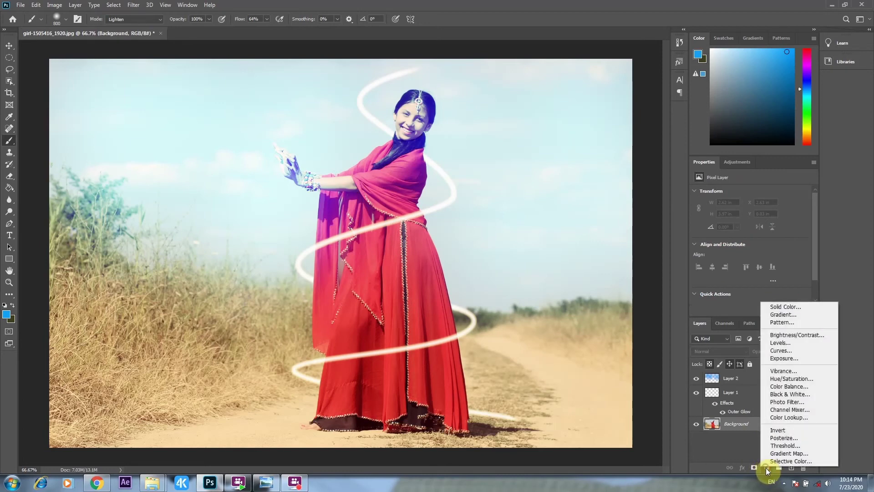
click(784, 378)
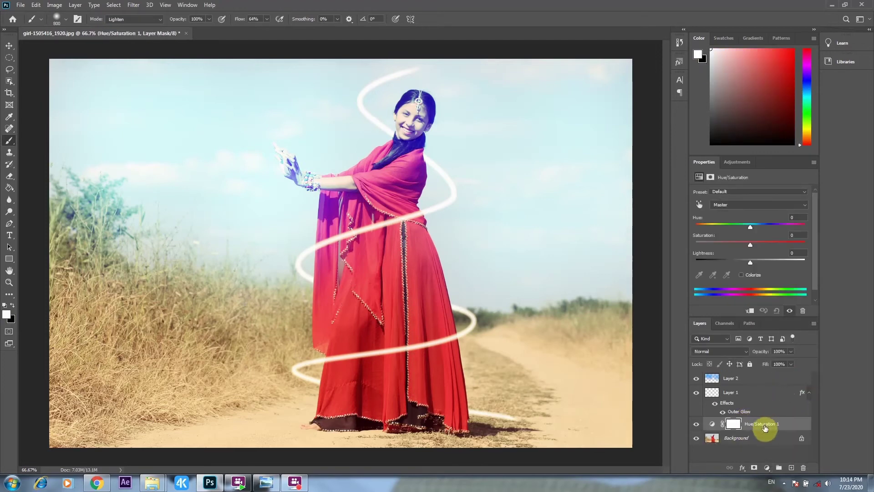
key(ctrl+z)
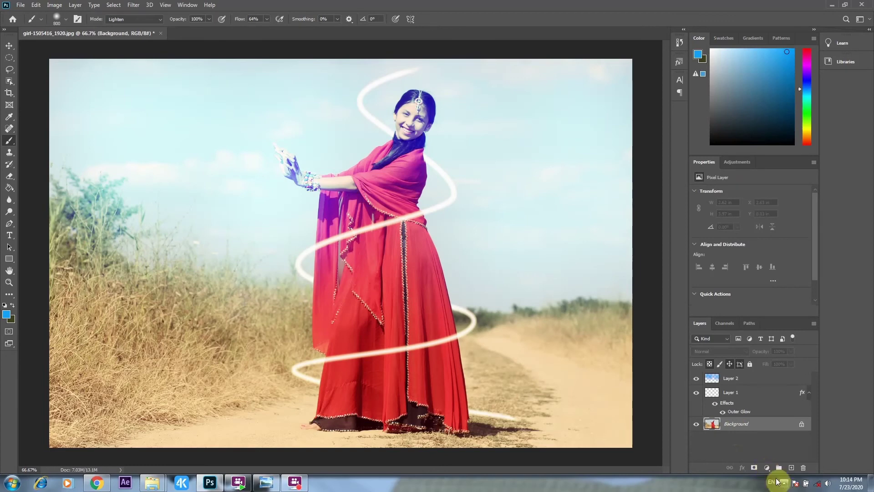
Add a Hue/Saturation adjustment layer directly above the Background and set the hue of the Yellows to -76
click(767, 466)
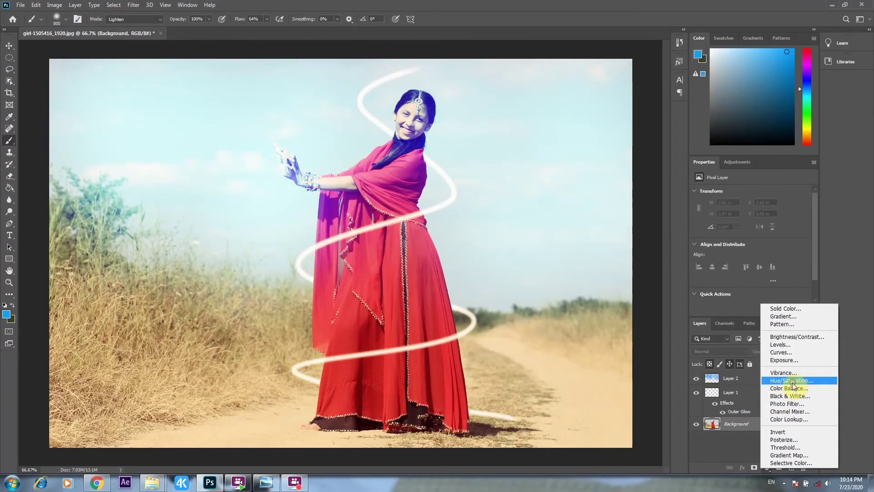
click(790, 385)
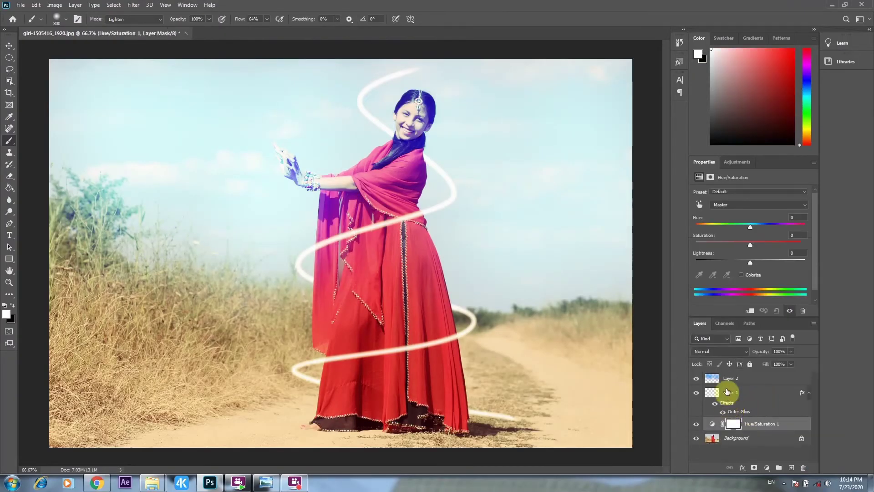
click(742, 205)
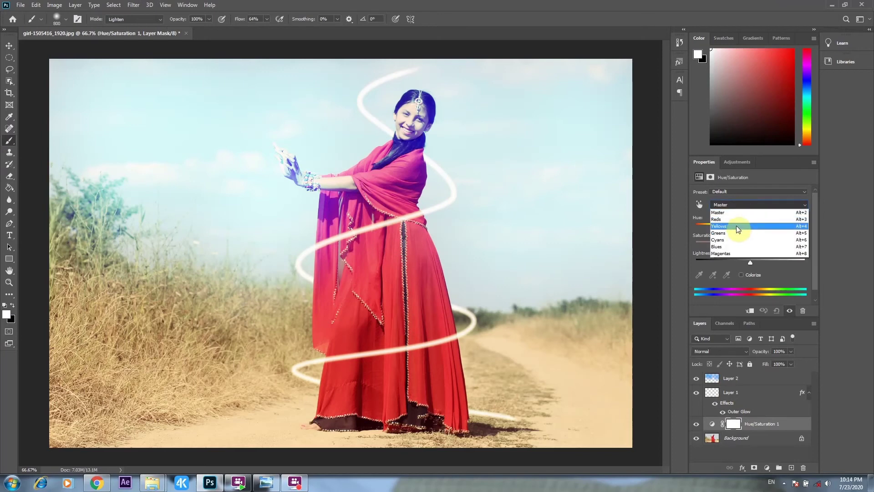
click(736, 225)
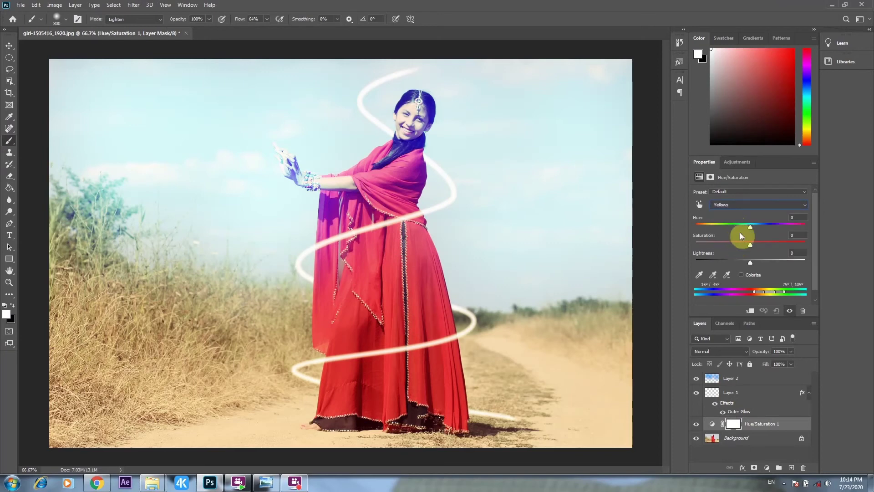
drag(750, 227, 741, 227)
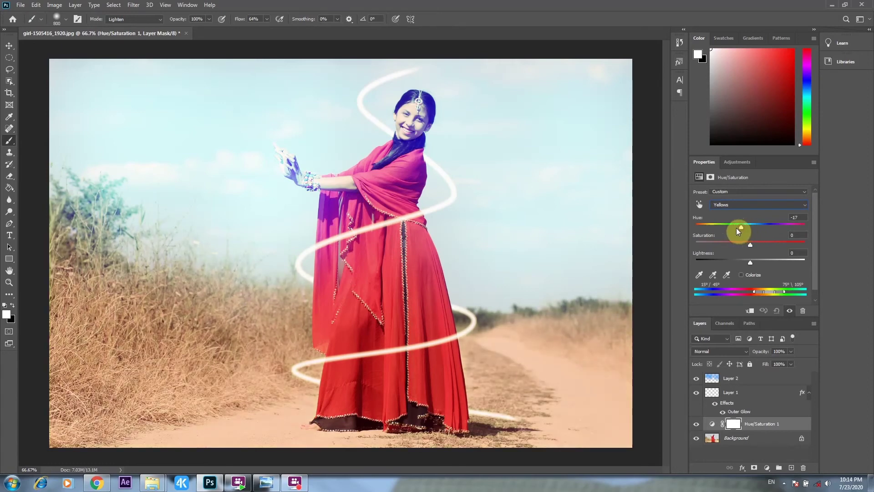
drag(732, 225, 719, 226)
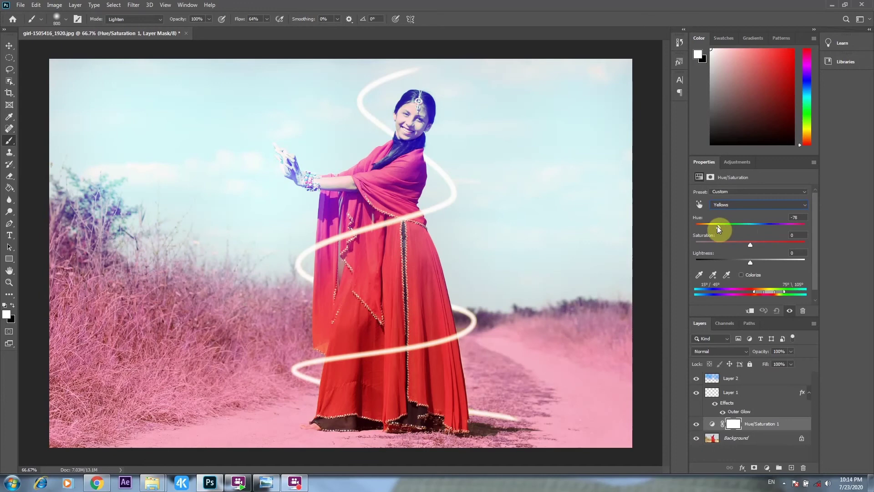
Set the Yellows in the Hue/Saturation adjustment to hue -65 and saturation +58
drag(750, 246, 779, 242)
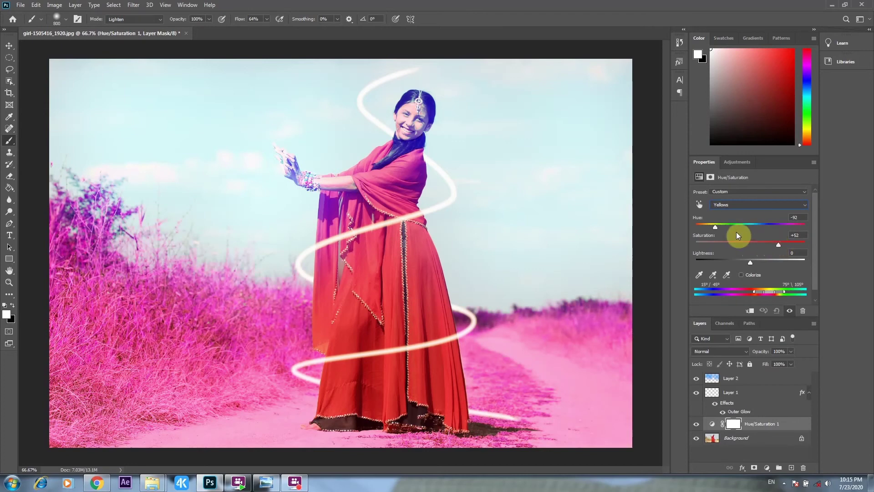
drag(716, 228, 711, 226)
click(721, 226)
drag(778, 245, 782, 245)
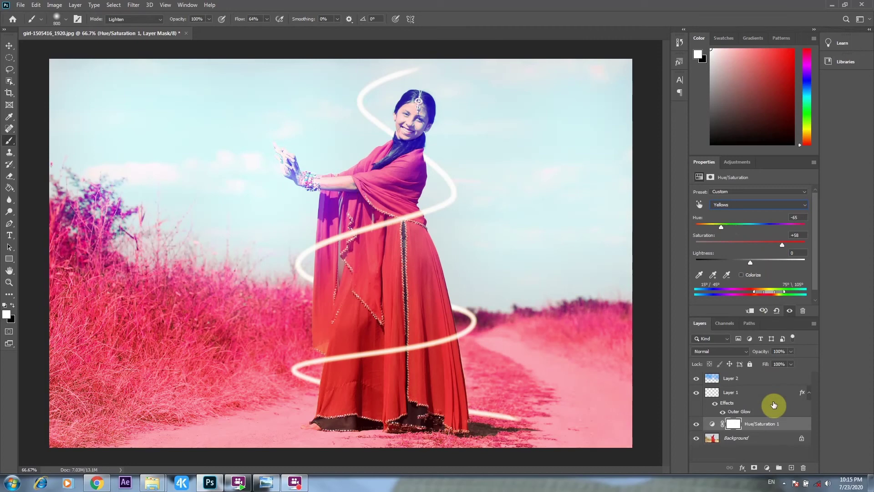
Add a Brightness/Contrast adjustment layer directly above the Background with brightness -37 and contrast 10
click(768, 442)
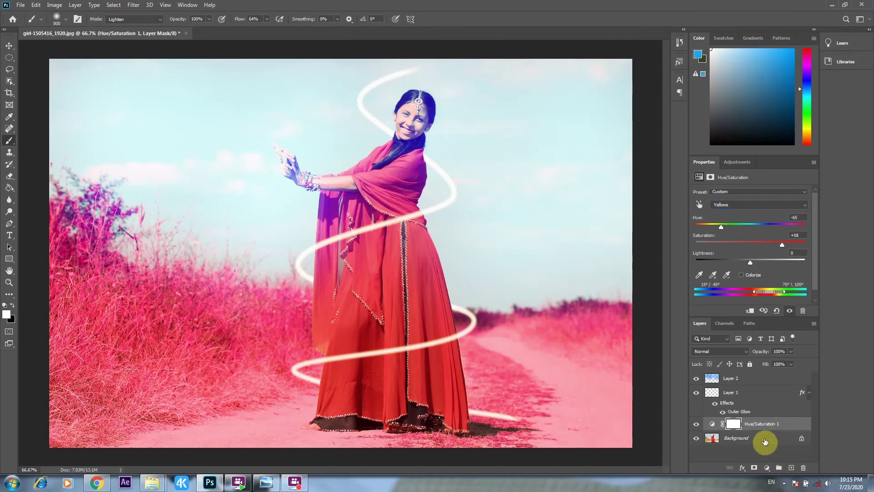
click(769, 468)
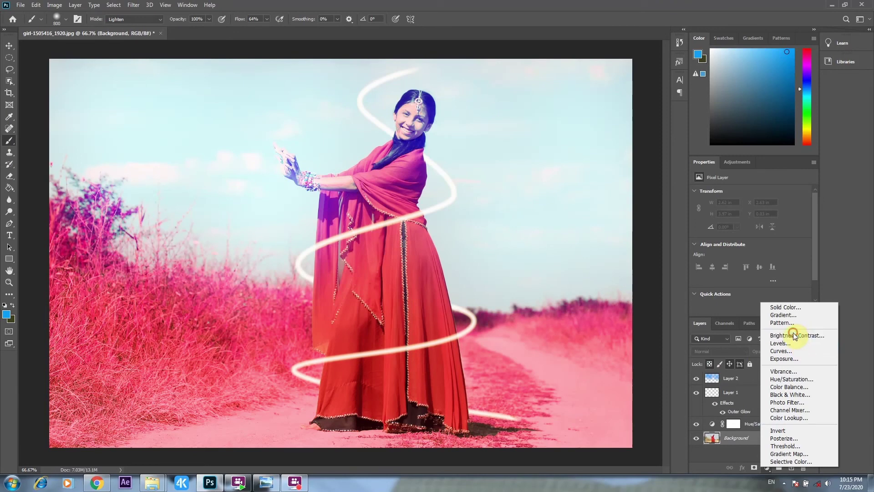
click(795, 334)
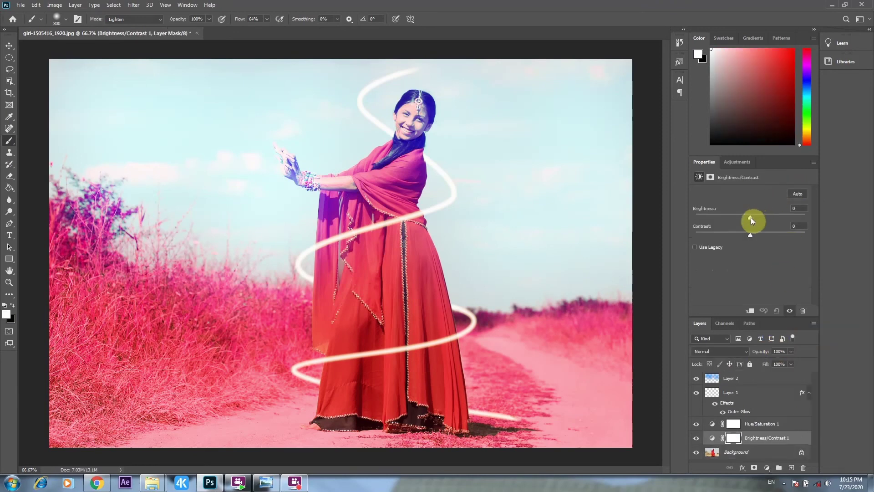
drag(752, 217, 730, 217)
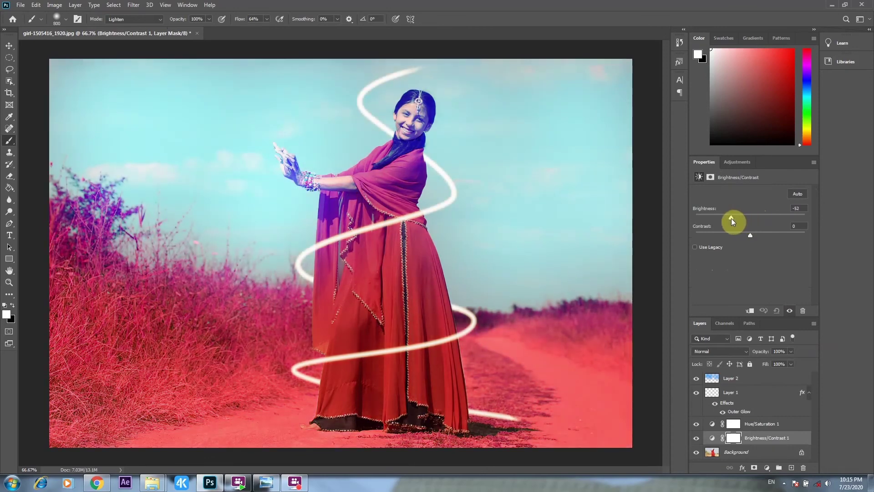
drag(727, 220, 755, 241)
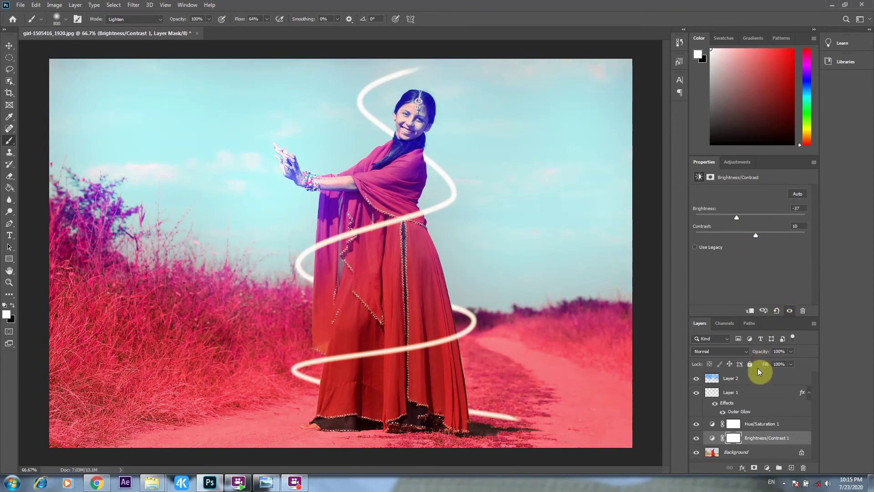
Add a new layer above Layer 2 and paint large soft blue dabs over the sky on both sides of the woman's head
click(767, 378)
double_click(767, 378)
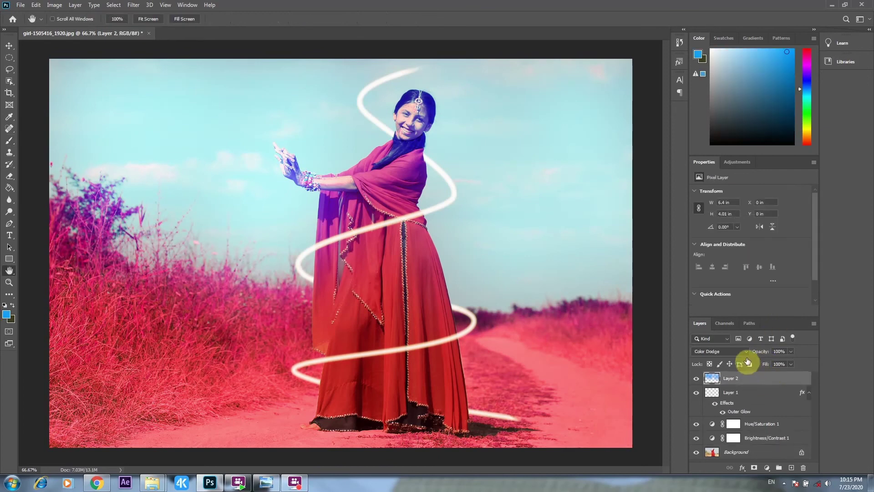
click(837, 169)
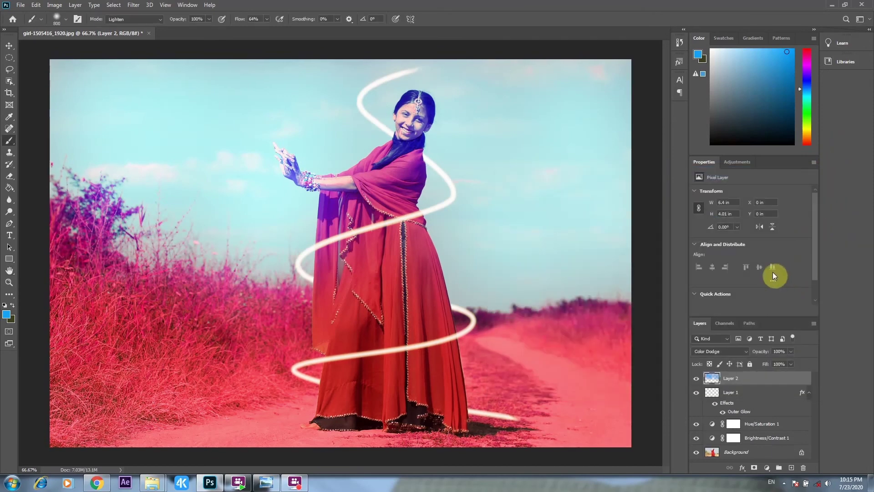
key(ctrl+minus)
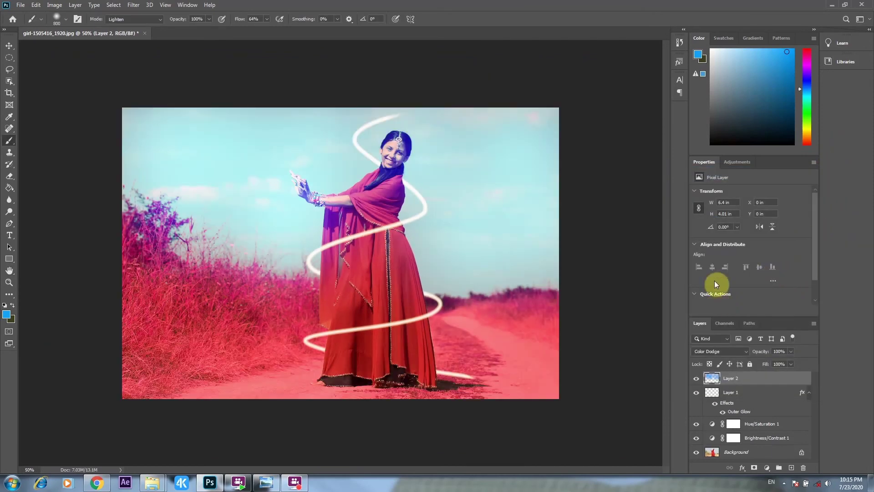
click(791, 467)
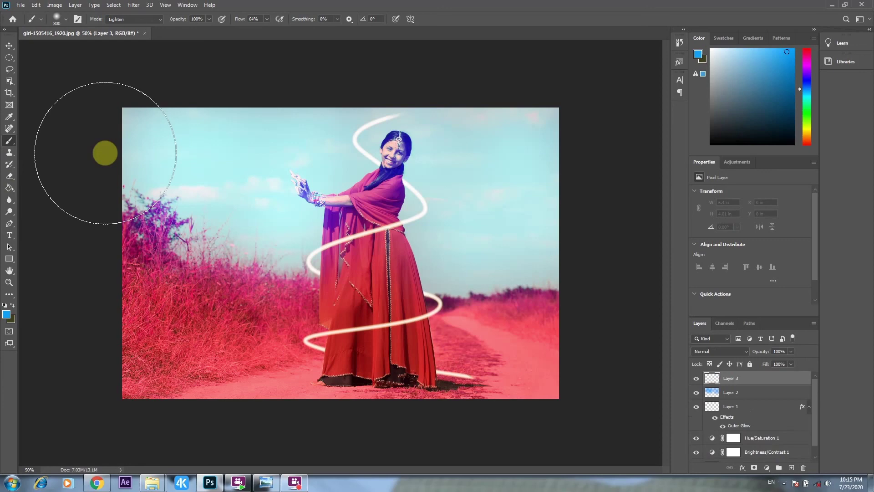
click(425, 160)
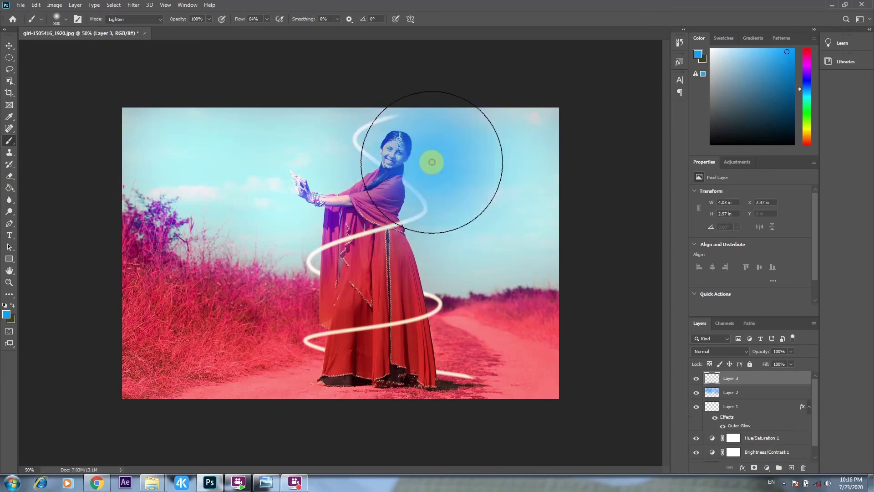
click(316, 157)
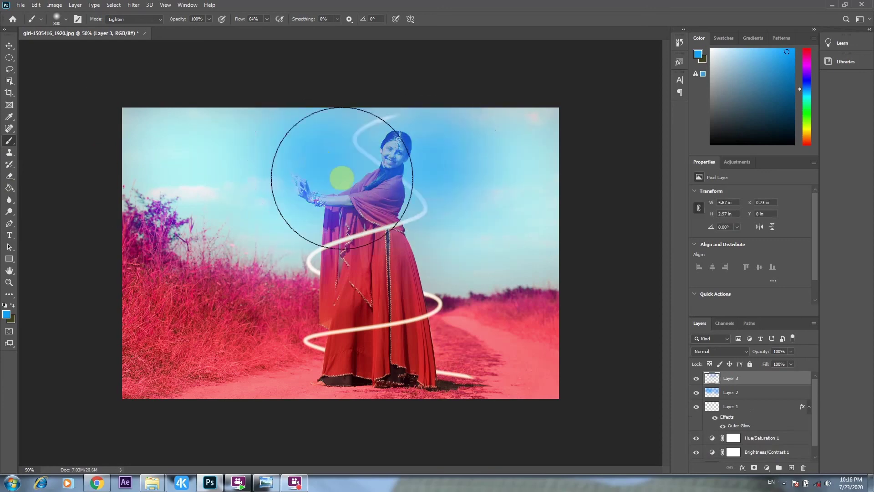
Set the blend mode of the newly painted blue layer to Divide
click(747, 352)
key(o)
click(747, 351)
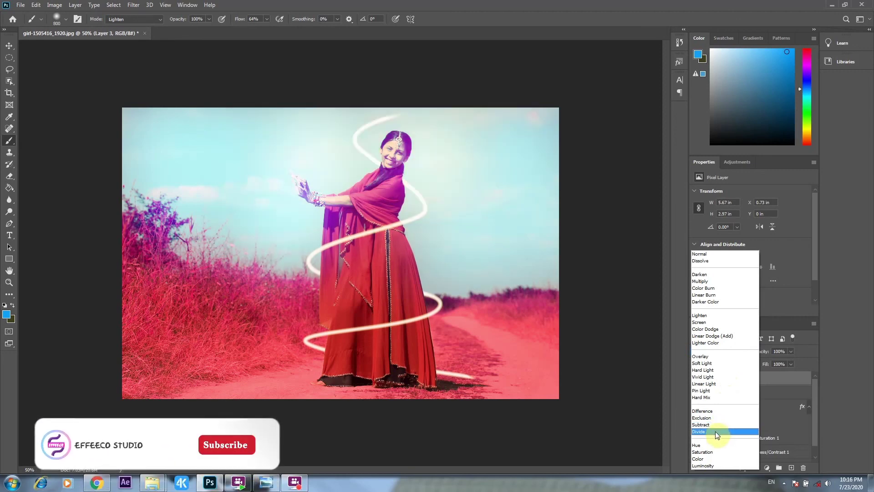
click(716, 431)
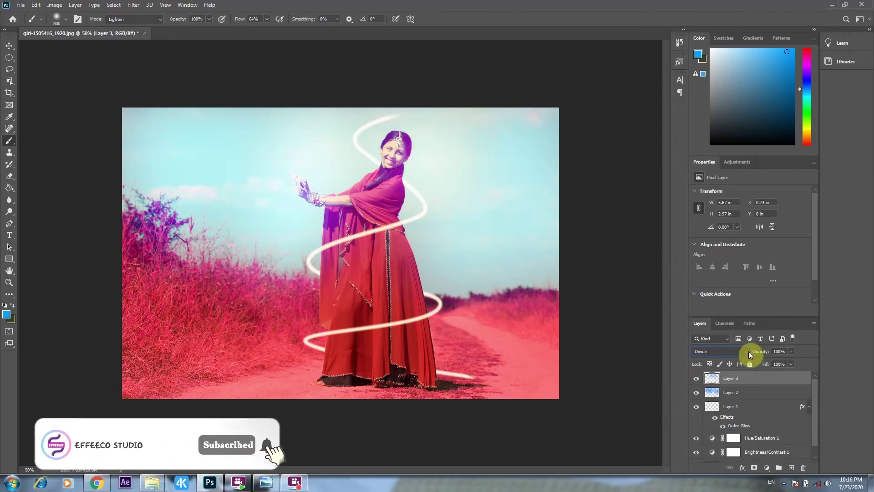